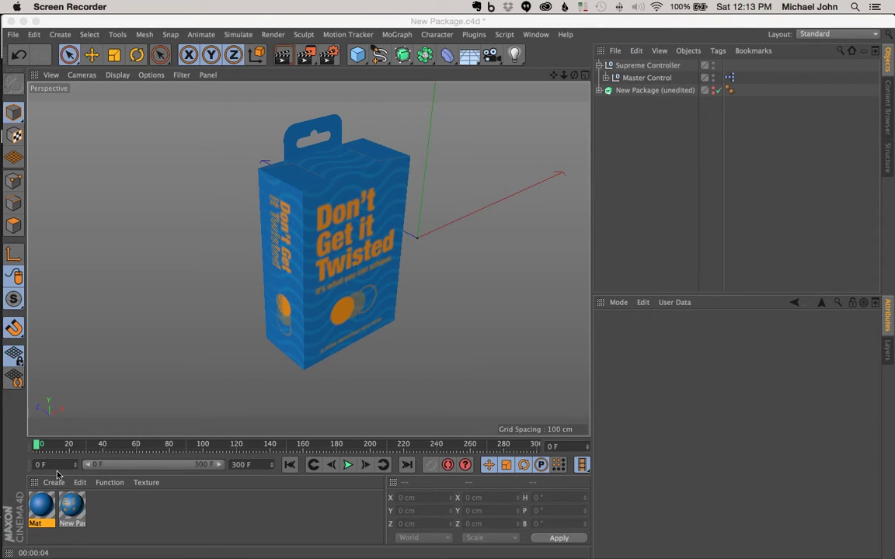
Show Supreme Controller's single 25% parameter instead of Master Control's, then orbit around the box
left_click(640, 76)
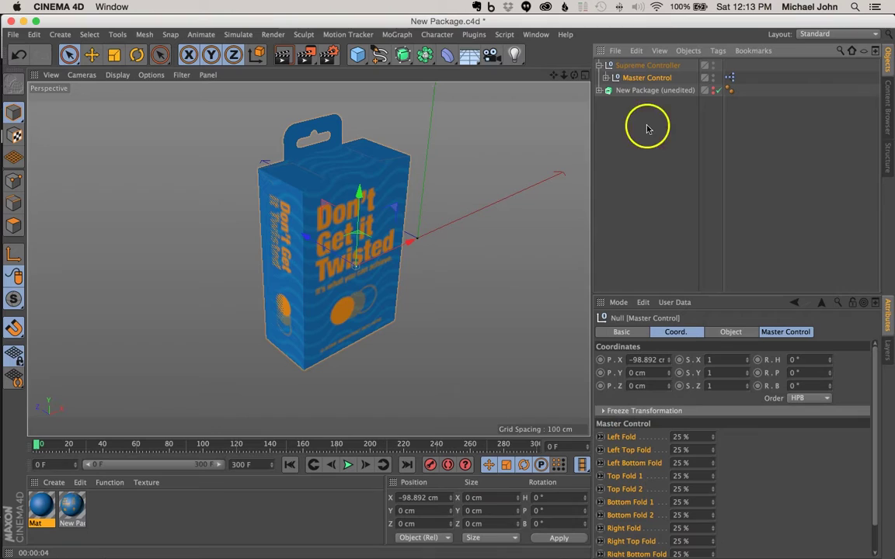
left_click(631, 66)
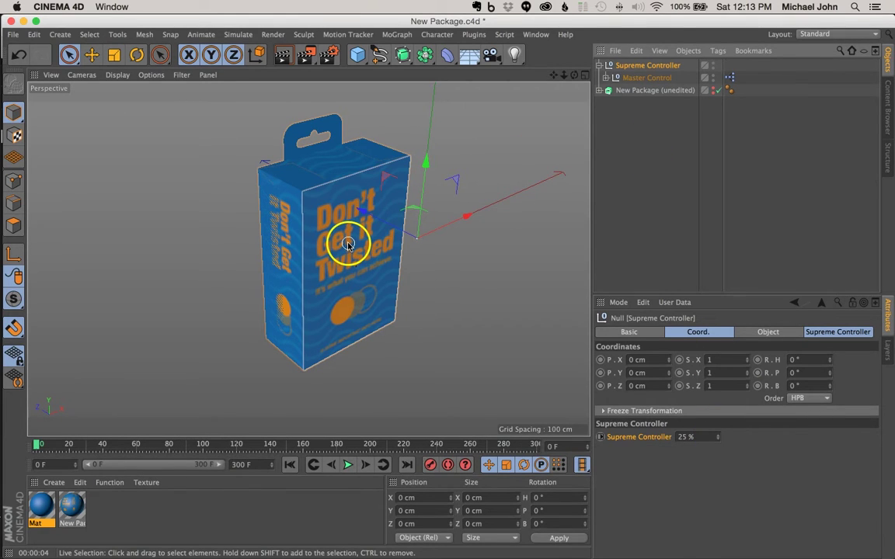
left_click_drag(350, 242, 380, 258, "alt")
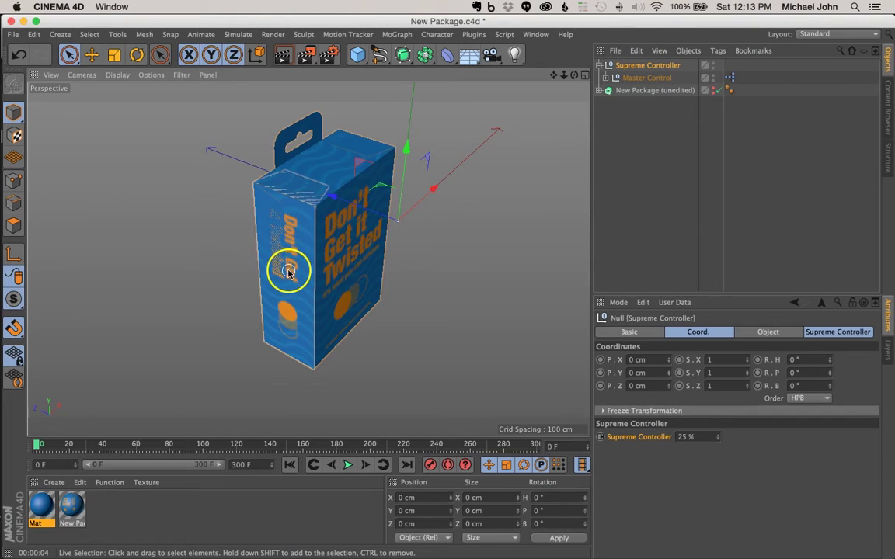
left_click_drag(289, 266, 267, 264, "alt")
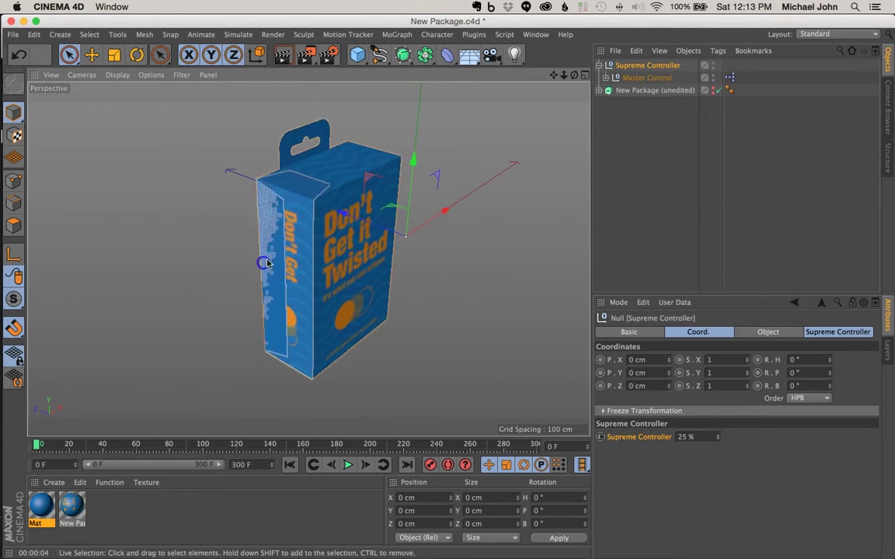
Deselect everything, then select Master Control to show its fold settings at 25%
left_click(295, 229)
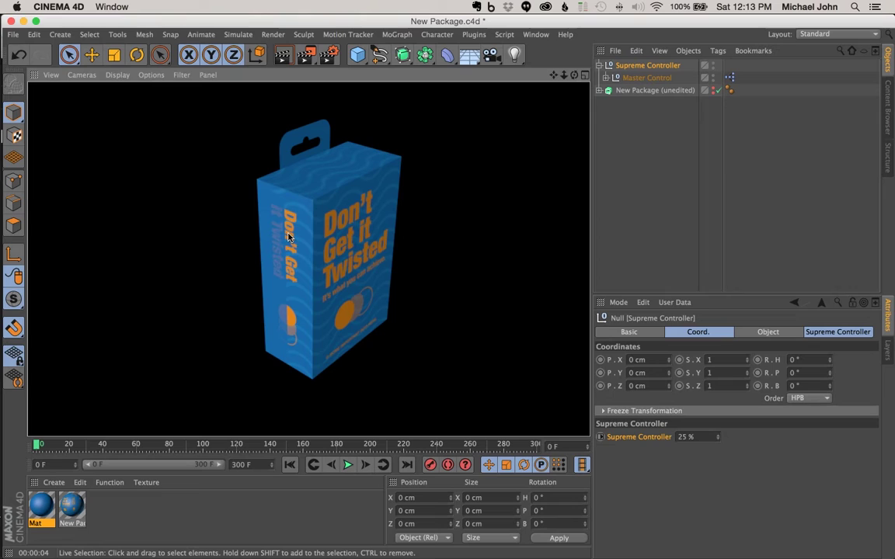
left_click(631, 151)
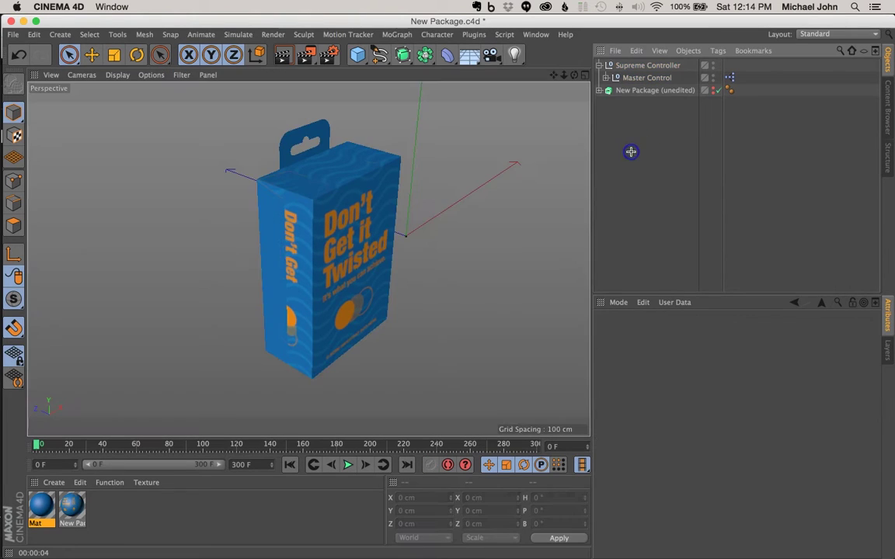
left_click(645, 78)
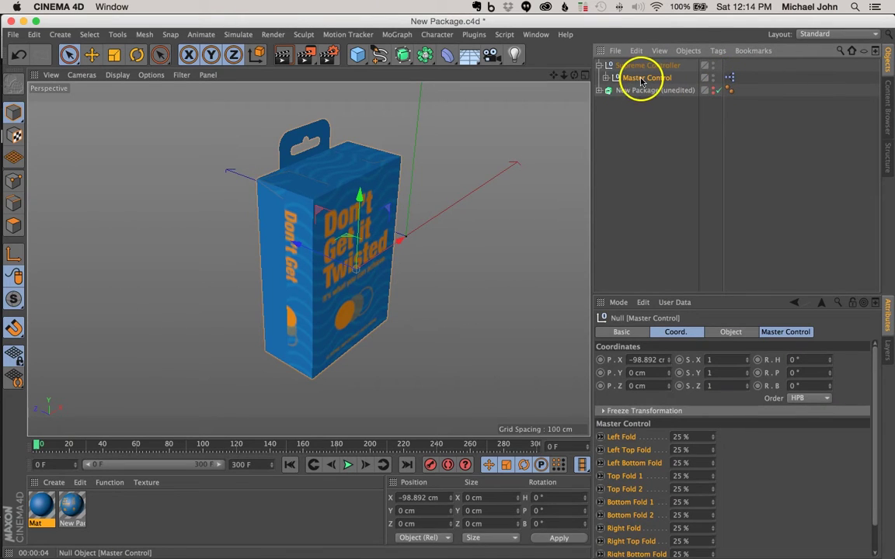
Open Master Control's XPresso graph and stretch its node to space out the fold ports
double_click(730, 78)
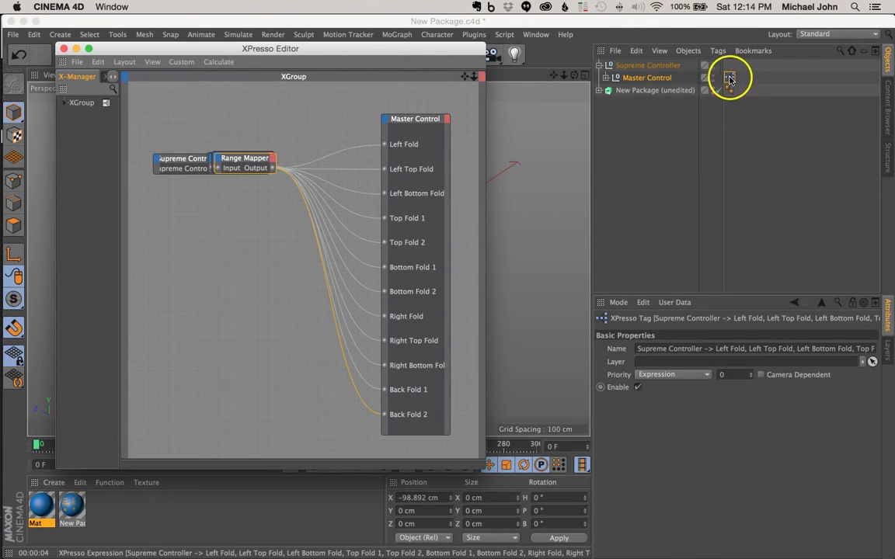
left_click_drag(384, 49, 337, 31)
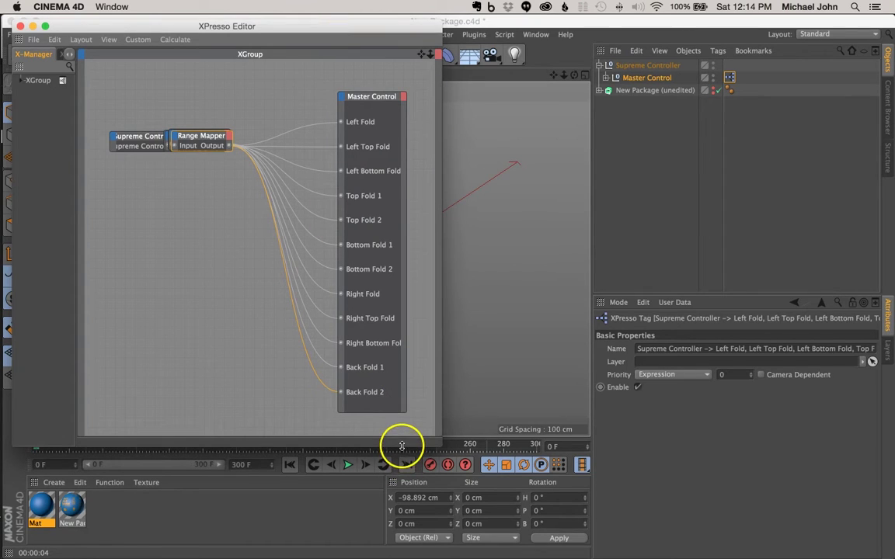
left_click_drag(373, 98, 376, 77)
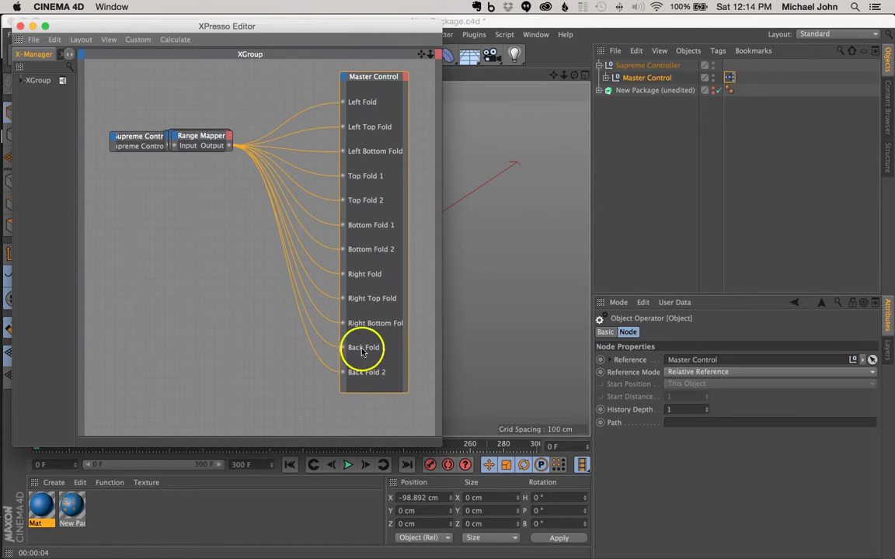
left_click_drag(379, 396, 384, 424)
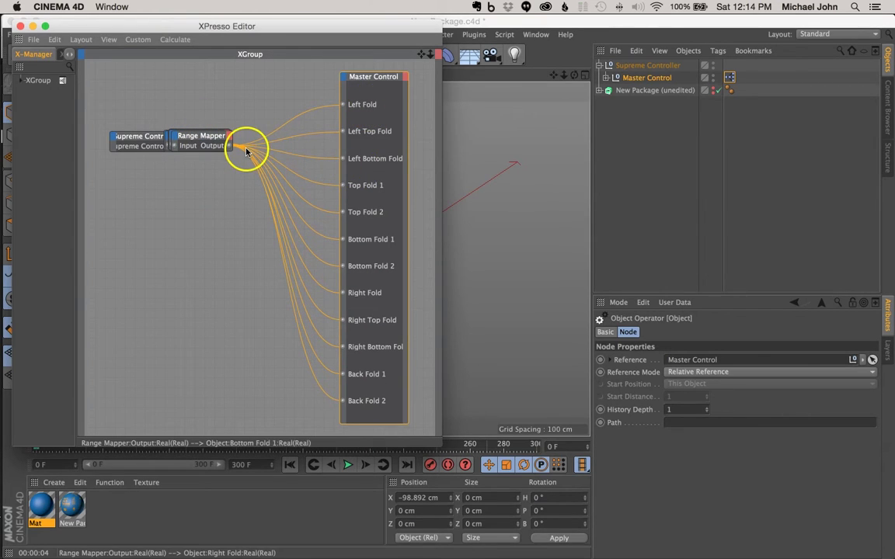
Add Range Mapper copies for Back Fold 2, Right Bottom, Right Top, Right, Bottom Fold 2 and Bottom Fold 1
left_click_drag(208, 146, 251, 379, "ctrl")
left_click_drag(208, 146, 263, 357, "ctrl")
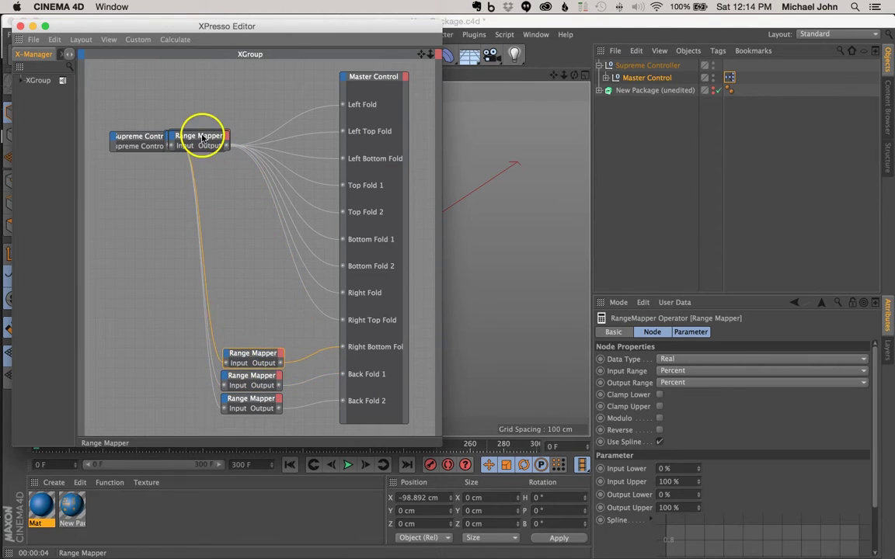
left_click_drag(202, 136, 257, 329, "ctrl")
left_click_drag(213, 133, 258, 299, "ctrl")
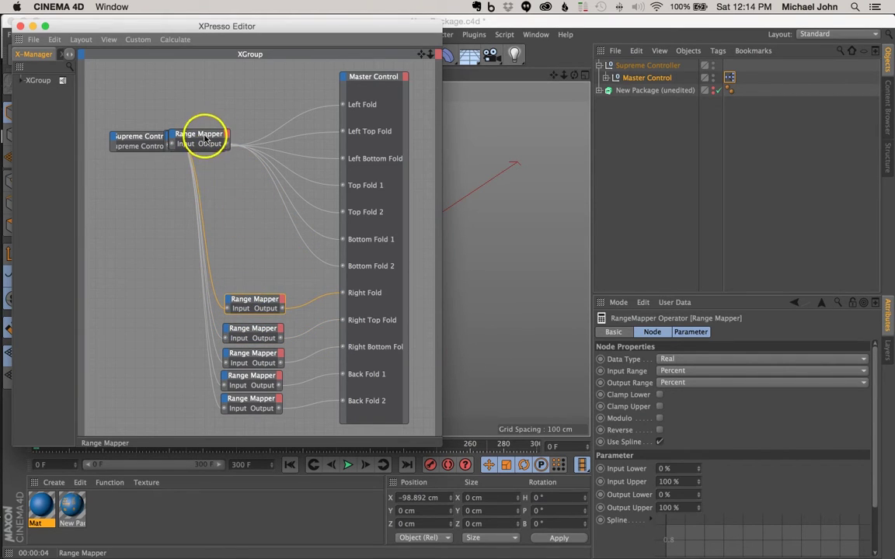
left_click_drag(206, 137, 254, 271, "ctrl")
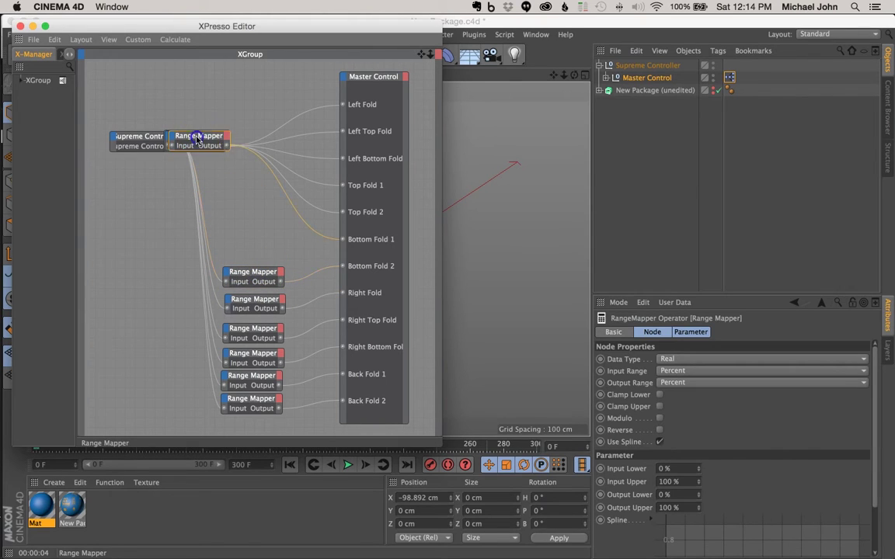
left_click_drag(198, 137, 249, 178, "ctrl")
Add Range Mapper copies for Left Bottom and Left Top Fold, put the original beside Left Fold
scroll(244, 200, "down", 1)
left_click_drag(199, 146, 254, 153, "ctrl")
left_click_drag(200, 142, 253, 128, "ctrl")
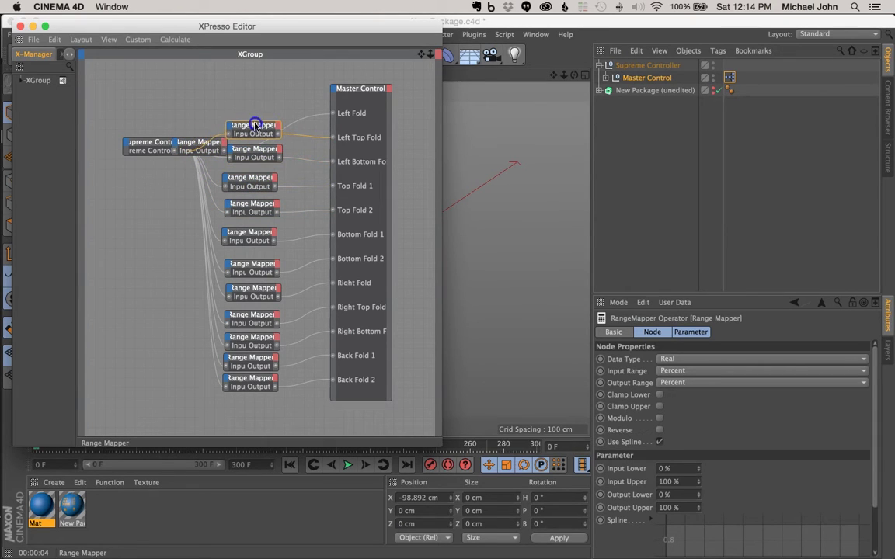
left_click_drag(200, 144, 251, 103)
left_click_drag(438, 54, 400, 259)
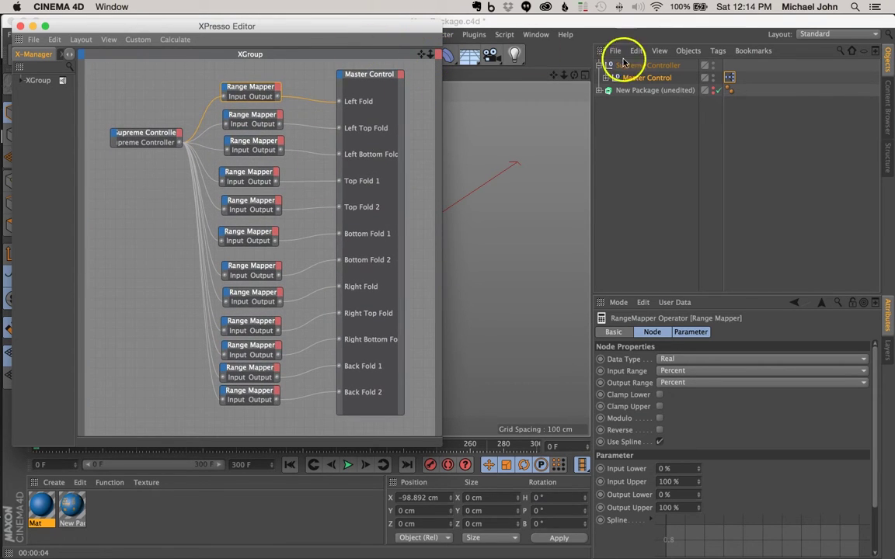
Narrow the XPresso Editor window and pan the node graph left to reveal the box
left_click(554, 74)
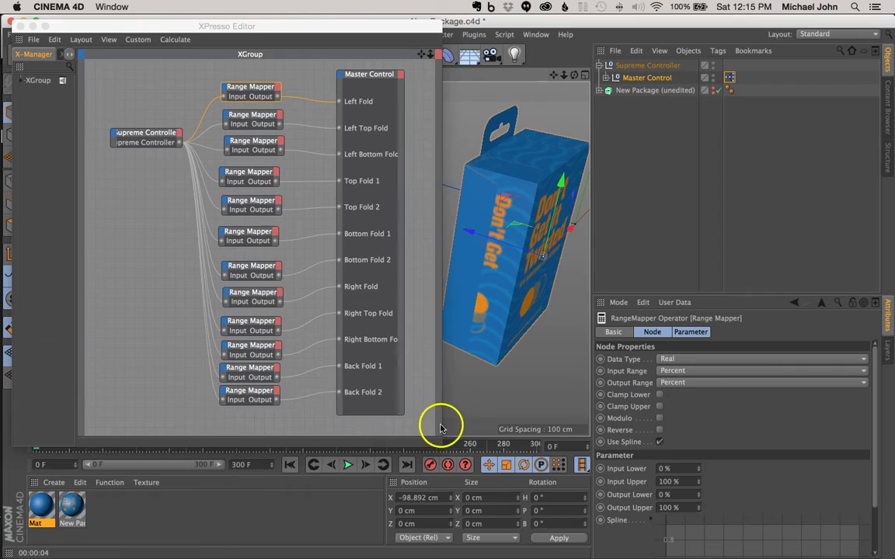
left_click_drag(441, 447, 384, 441)
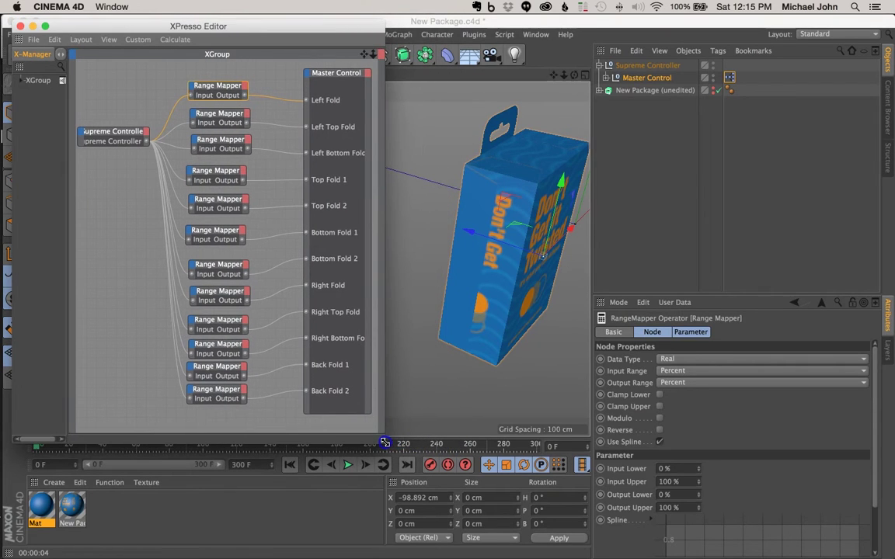
left_click_drag(380, 284, 386, 287)
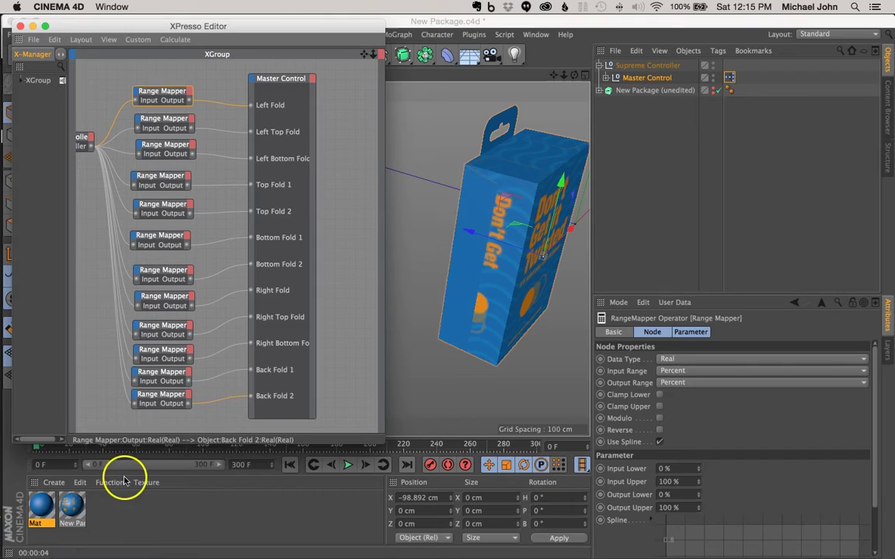
Set the Back Fold 2 Range Mapper's Input Upper to 98% and orbit to check the fold
left_click(165, 395)
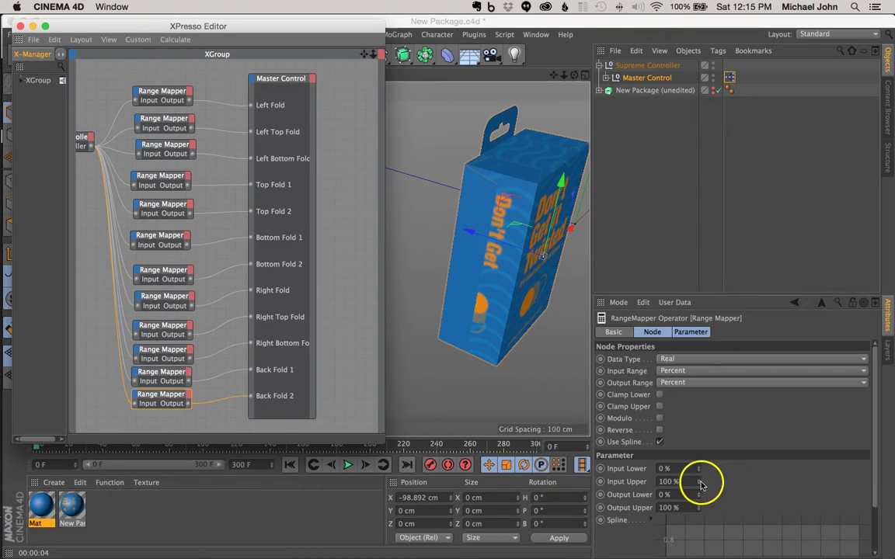
left_click_drag(698, 486, 699, 486)
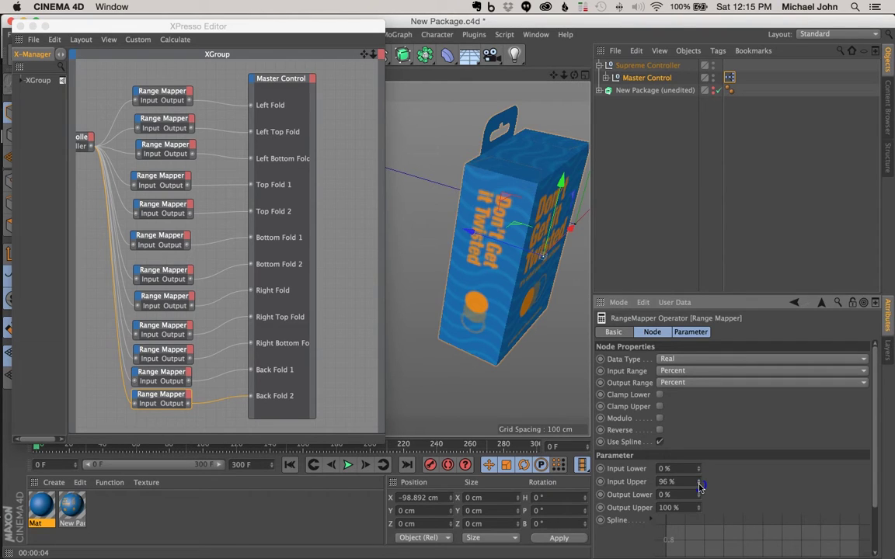
left_click_drag(699, 486, 699, 484)
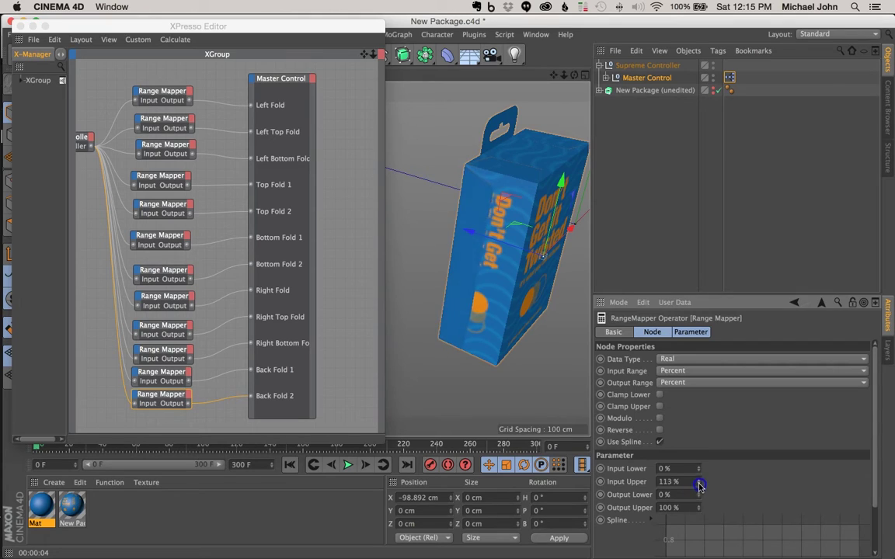
left_click_drag(699, 485, 699, 485)
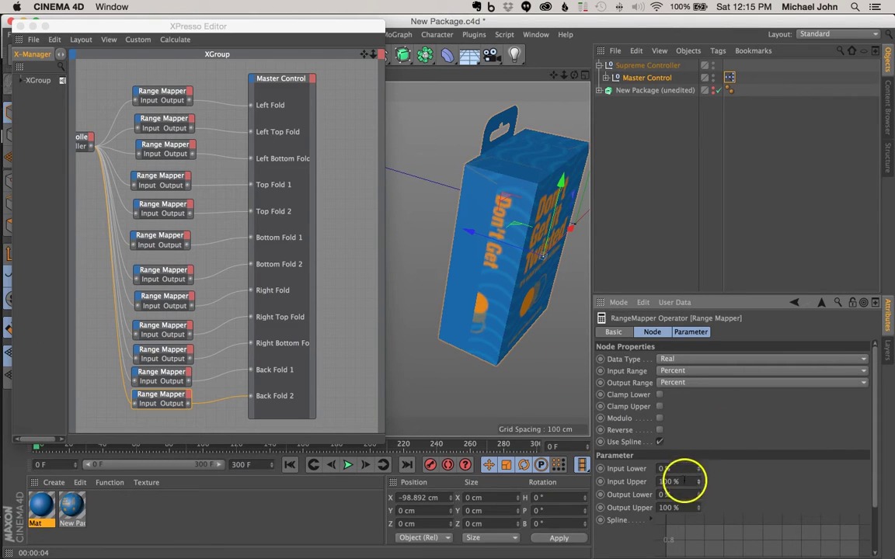
left_click(698, 487)
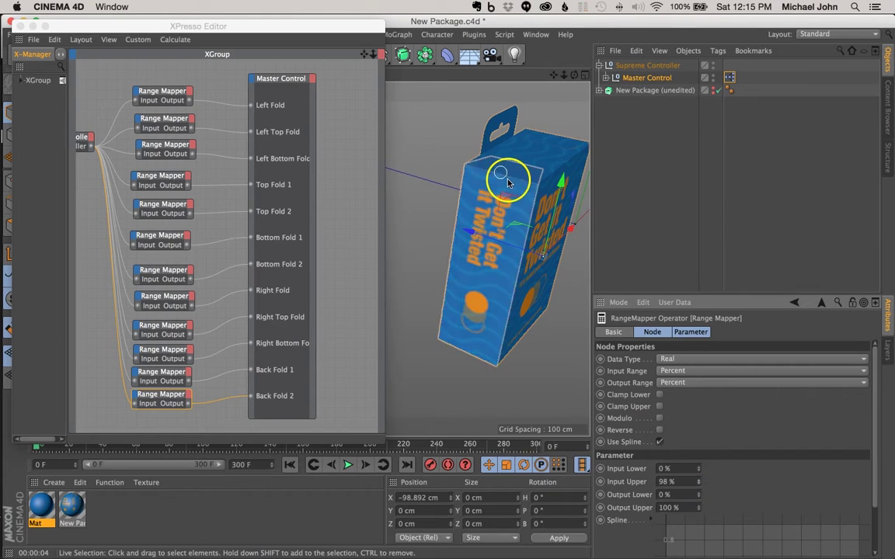
left_click_drag(508, 184, 560, 215, "alt")
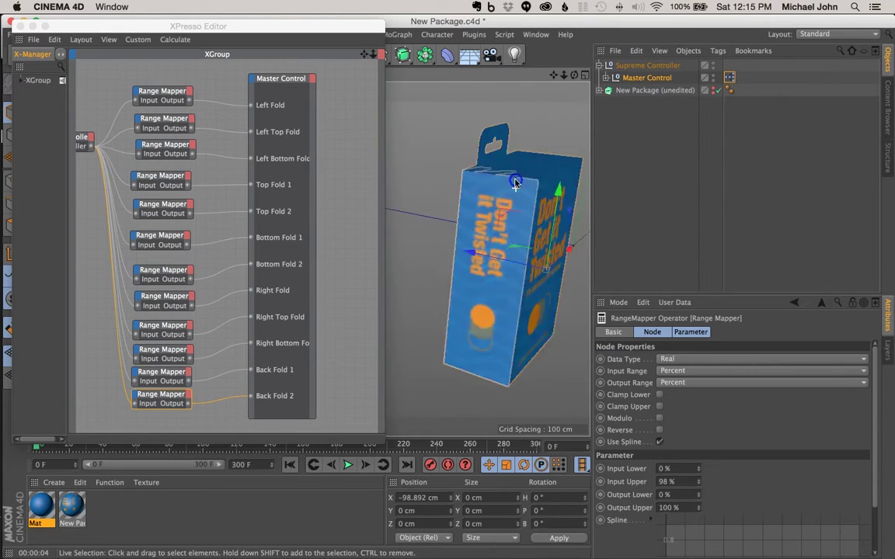
left_click_drag(516, 182, 531, 217, "alt")
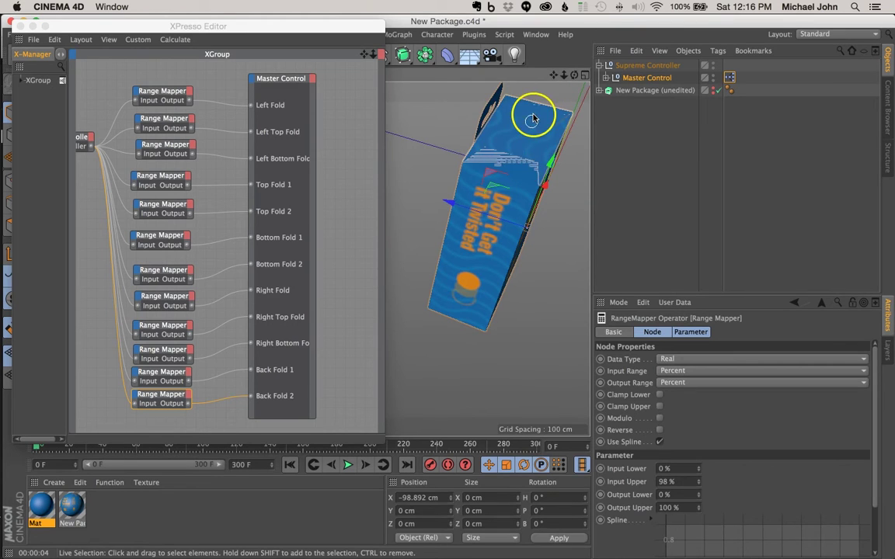
Orbit and zoom to a close, top-angled three-quarter view of the box's front and top
left_click_drag(533, 118, 621, 47, "alt")
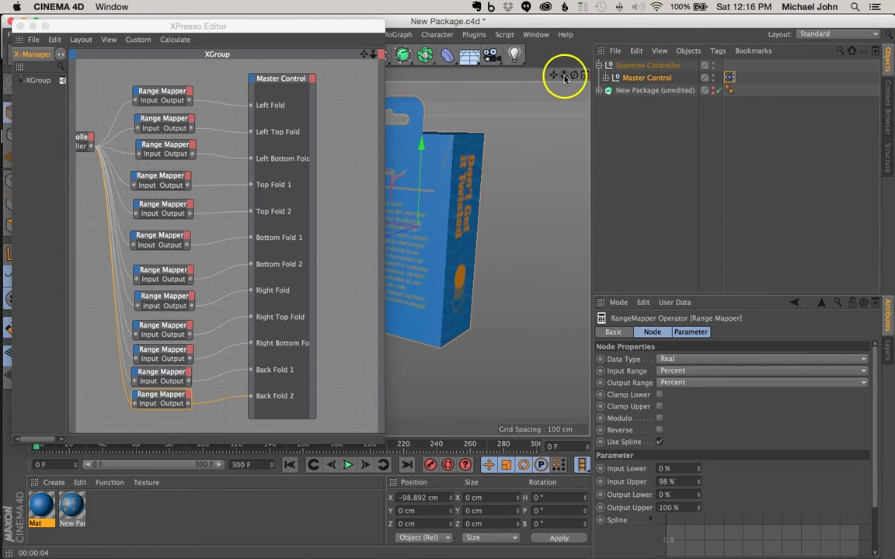
left_click_drag(564, 78, 465, 147)
left_click_drag(567, 74, 447, 289)
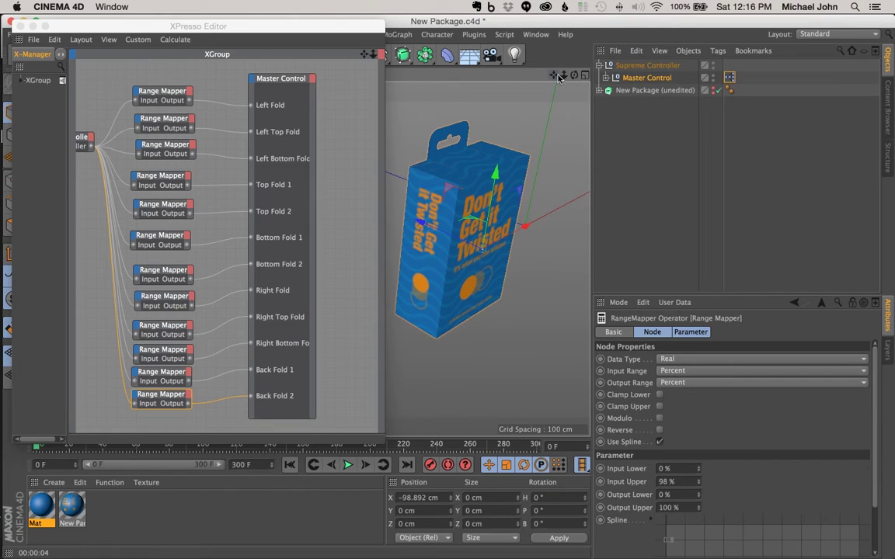
left_click_drag(562, 78, 565, 79)
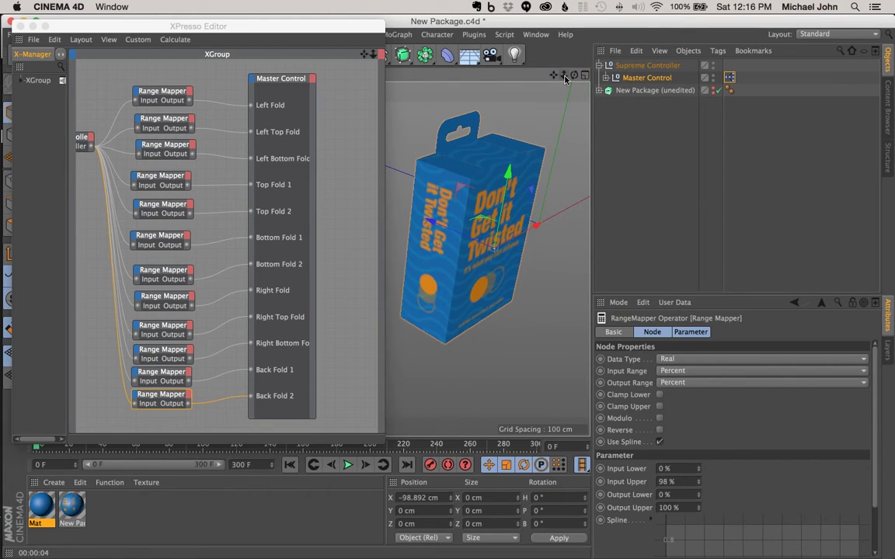
left_click_drag(546, 112, 514, 134)
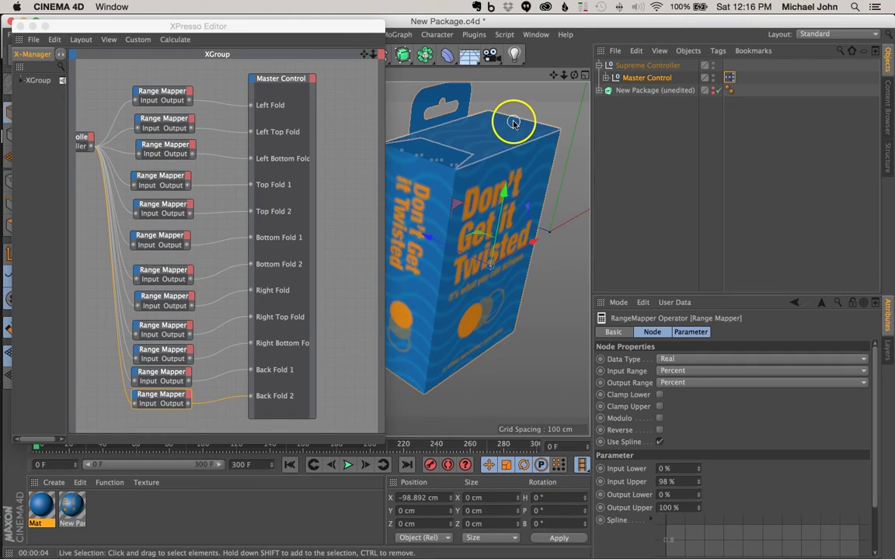
Lower Input Upper to 98% on the Left Top Fold and Right Top Fold Range Mappers
left_click(168, 122)
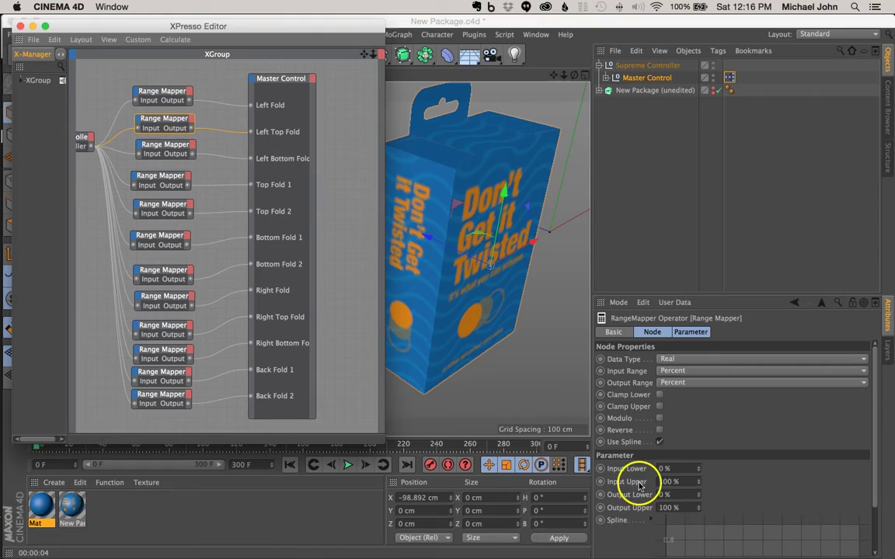
left_click(698, 485)
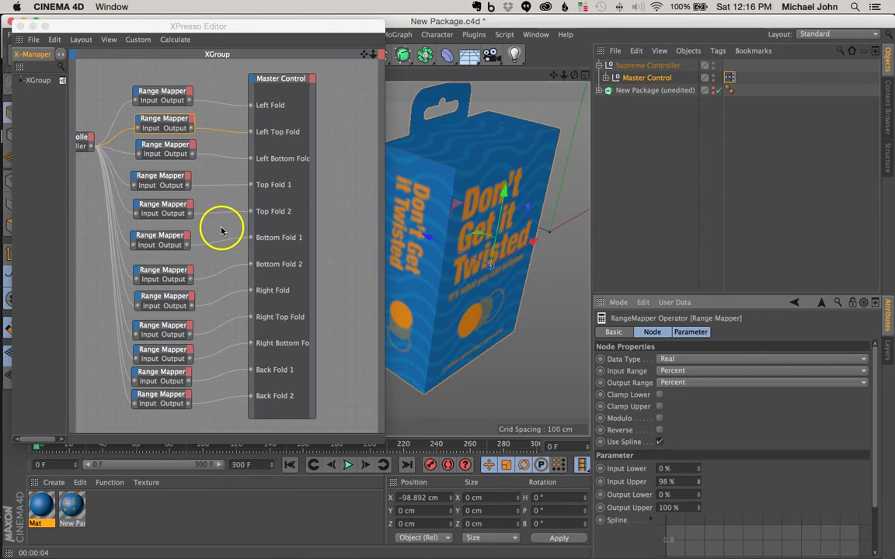
left_click(164, 327)
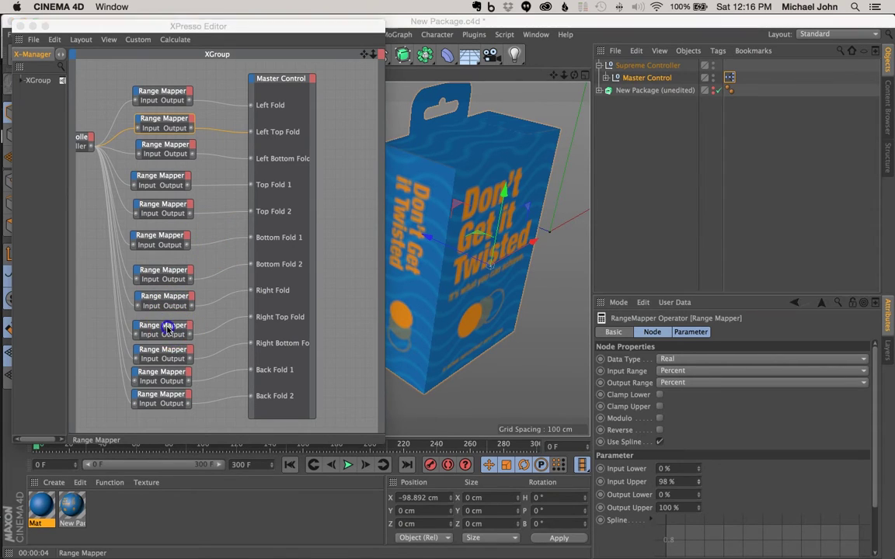
left_click_drag(164, 326, 163, 324)
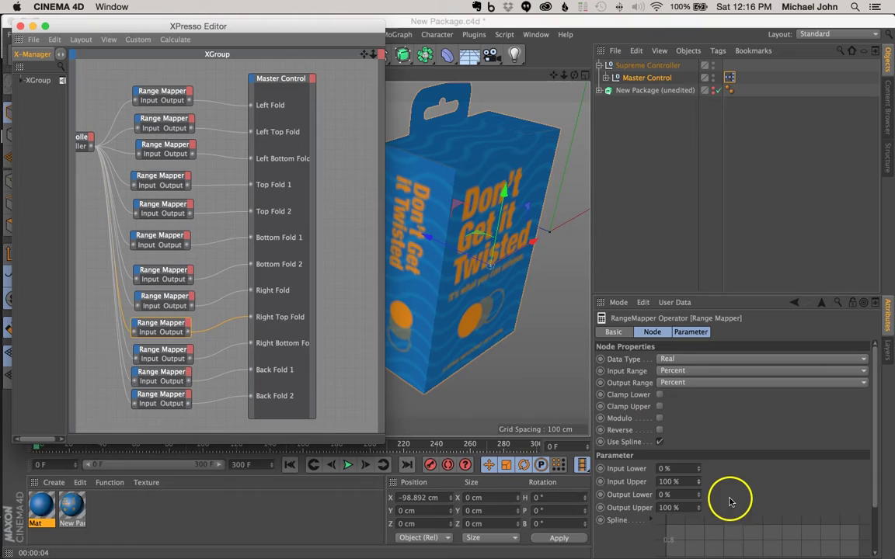
left_click(698, 484)
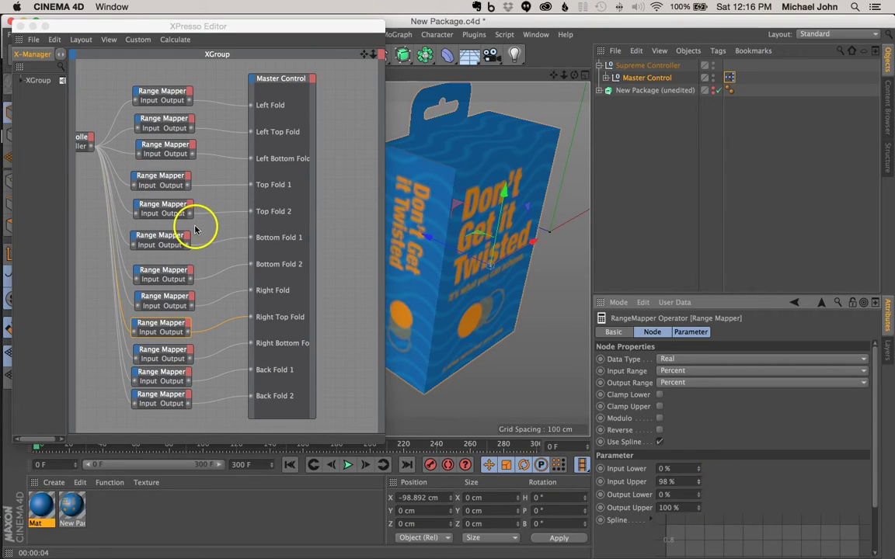
Lower Input Upper to 98% on the Left Bottom Fold and Right Bottom Fold Range Mappers
left_click(163, 146)
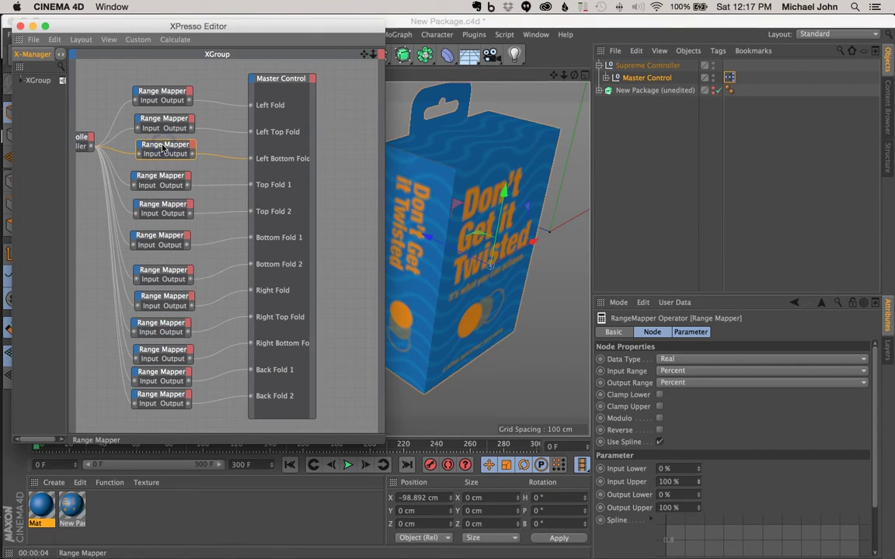
left_click(165, 148)
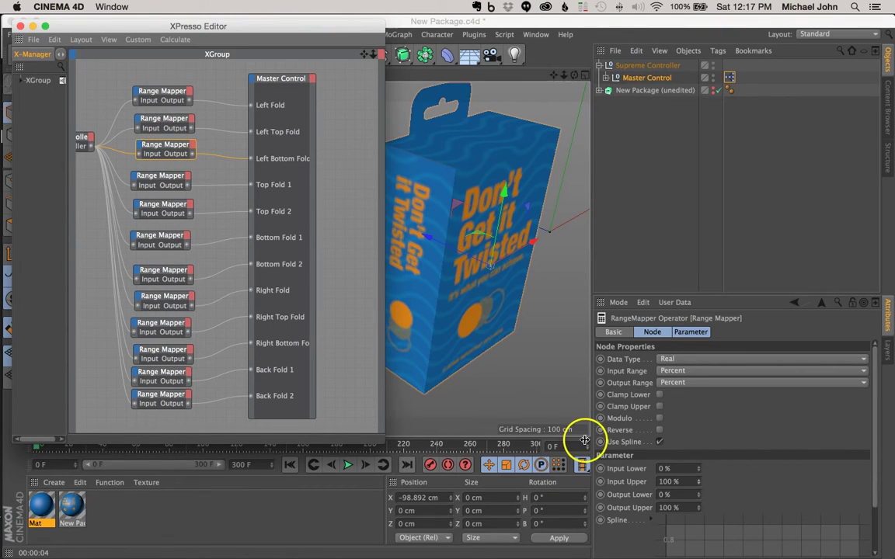
left_click(699, 485)
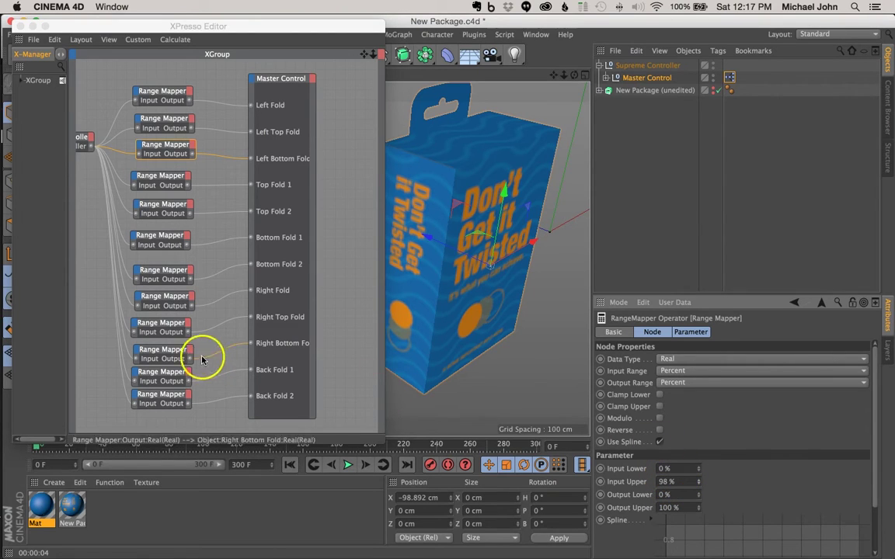
left_click(164, 354)
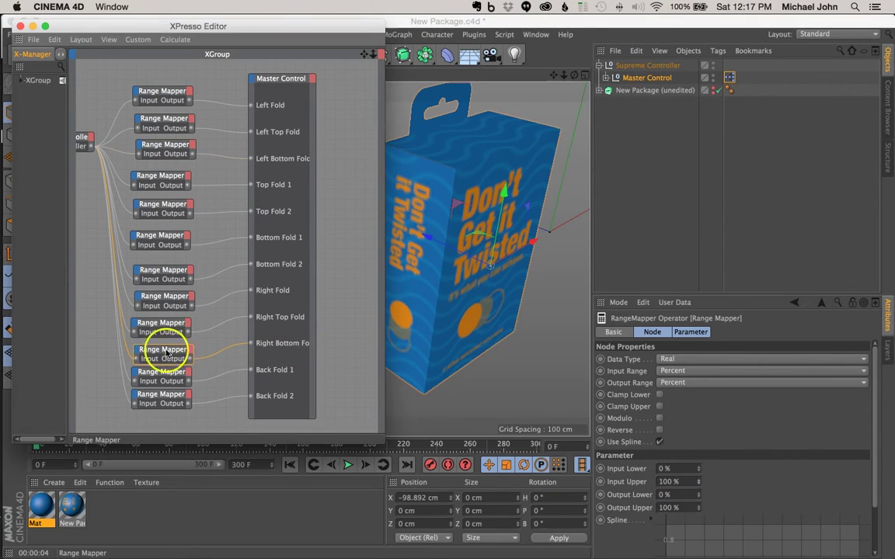
left_click(698, 486)
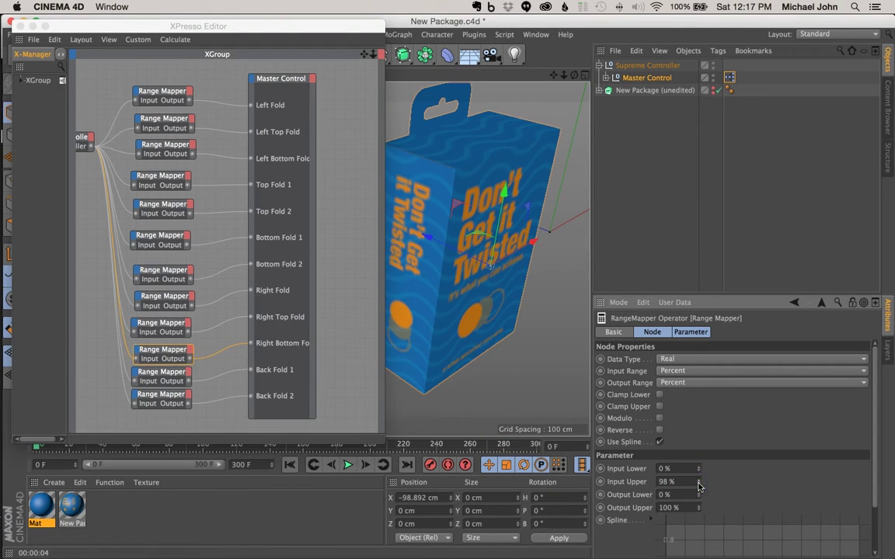
left_click_drag(489, 270, 449, 290, "alt")
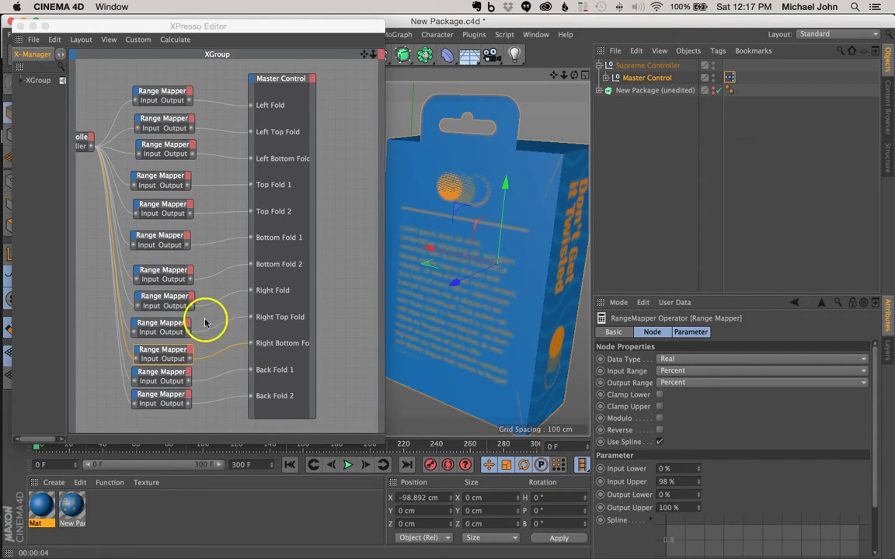
Set Input Upper to 98% on the Top Fold 2 and Bottom Fold 2 Range Mappers, then close XPresso
left_click(150, 205)
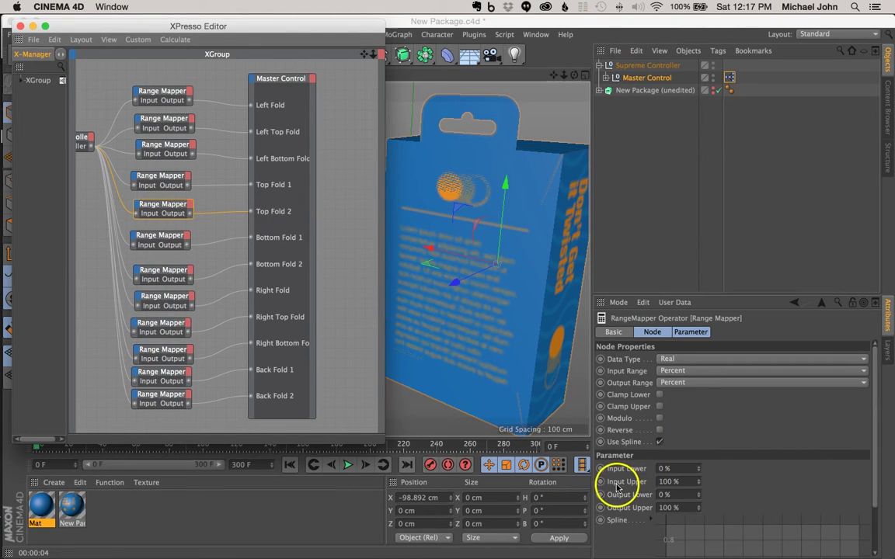
left_click(699, 487)
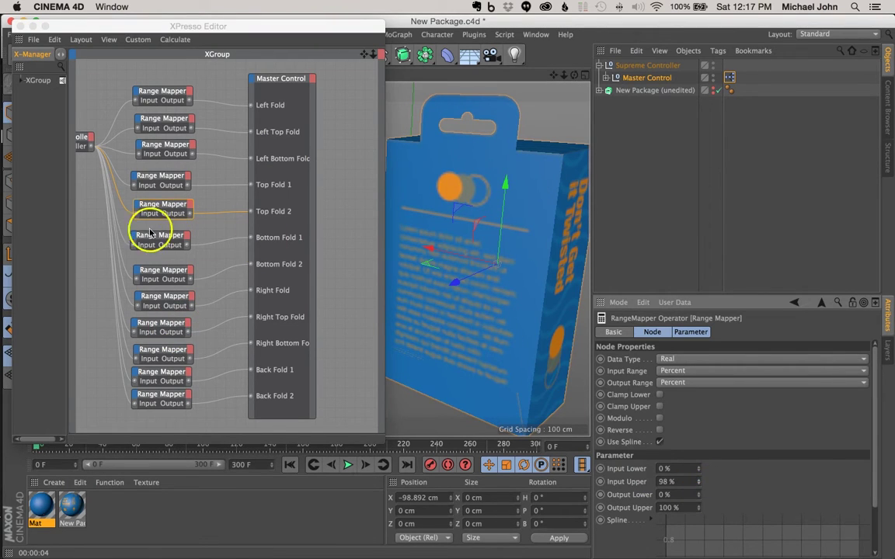
left_click(156, 272)
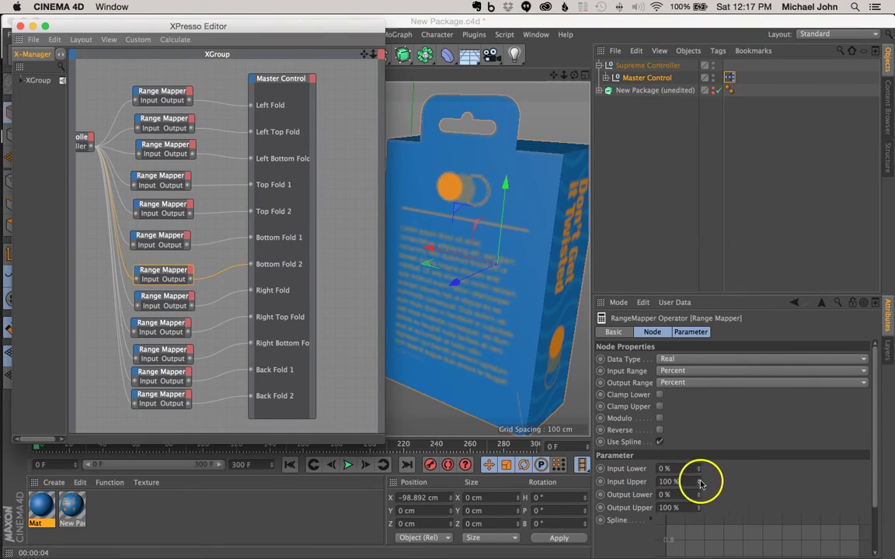
left_click_drag(699, 486, 698, 485)
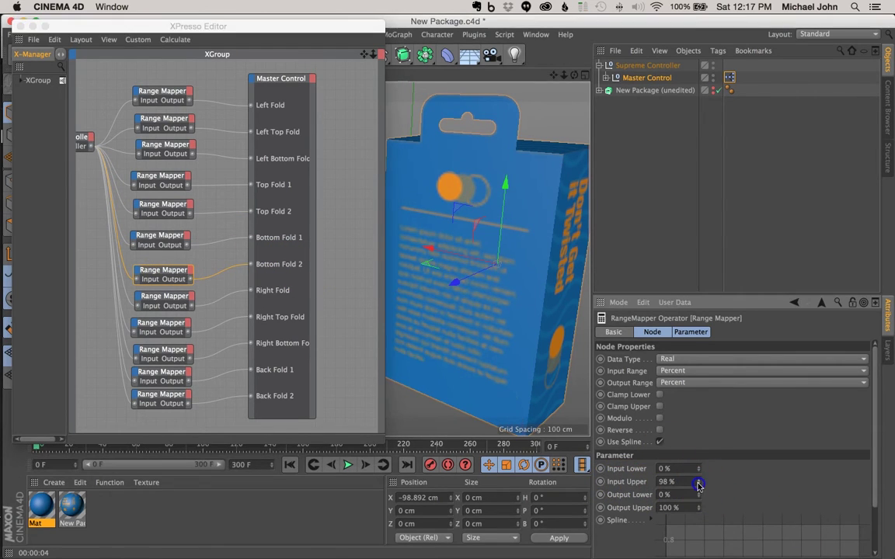
left_click(163, 120)
left_click(14, 26)
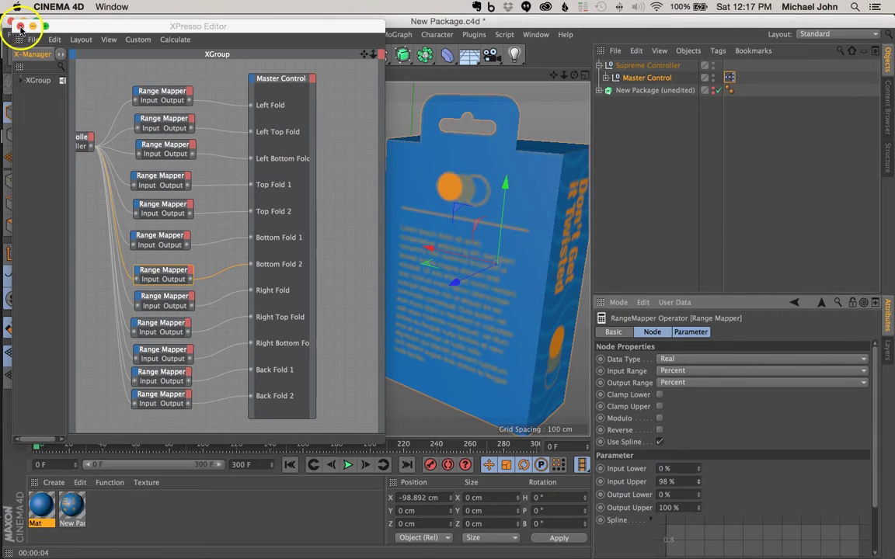
Pan the perspective view to shift the whole package box left
left_click_drag(552, 74, 385, 352)
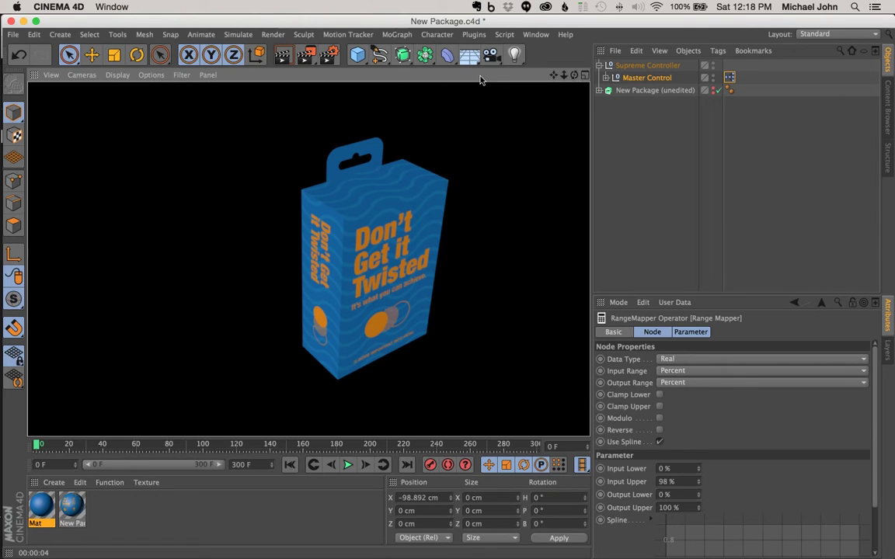
left_click_drag(552, 74, 443, 291)
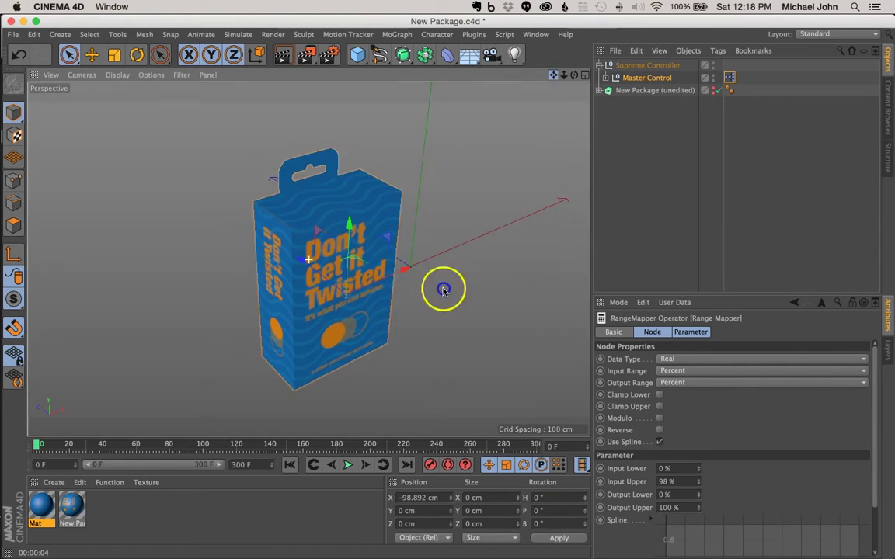
Select Master Control and add a Cloth Surface object from the Simulate > Cloth menu
left_click_drag(309, 279, 479, 207)
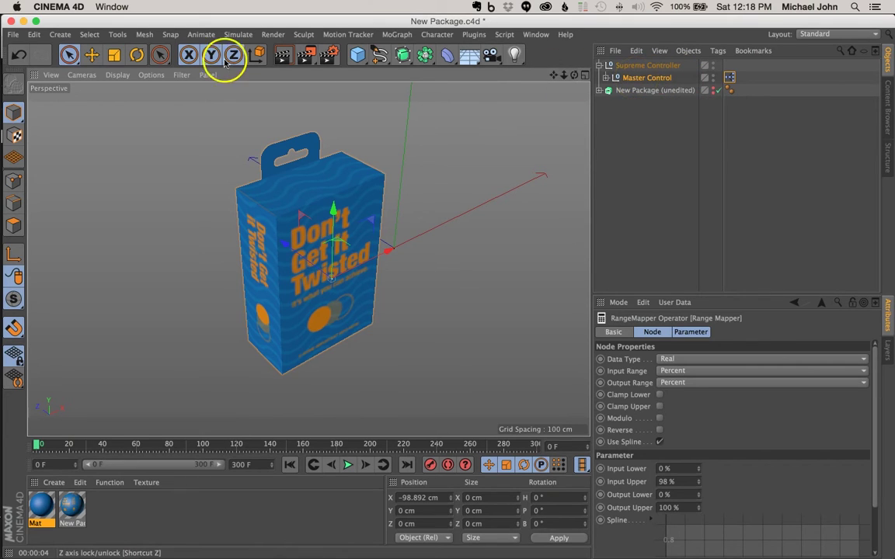
left_click(238, 35)
mouse_move(241, 57)
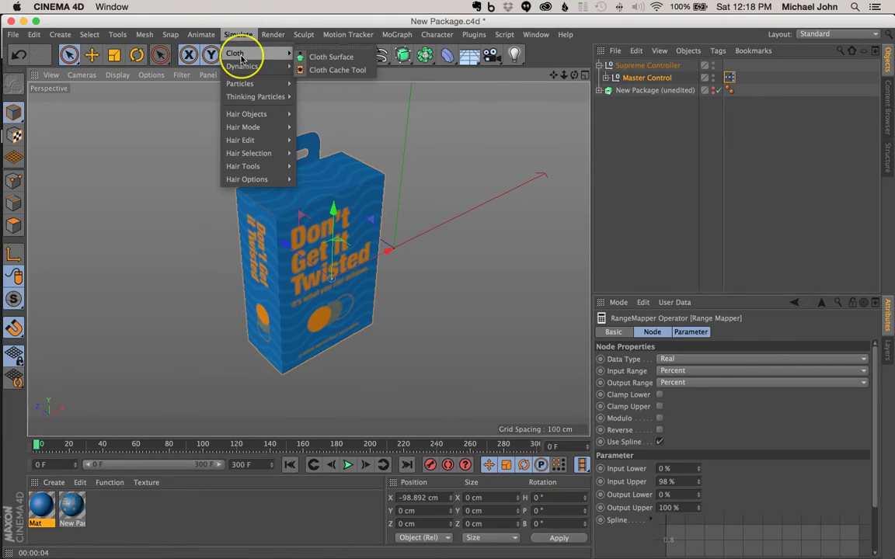
left_click(644, 111)
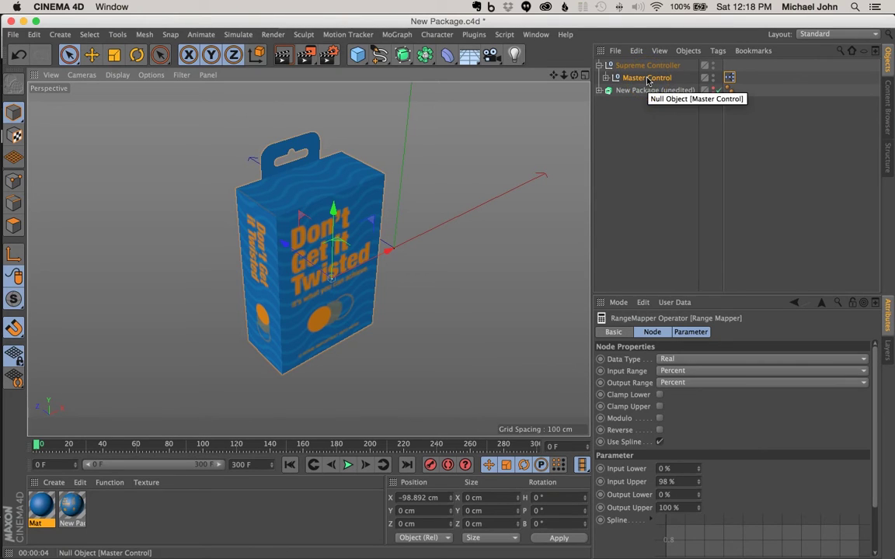
left_click(647, 80)
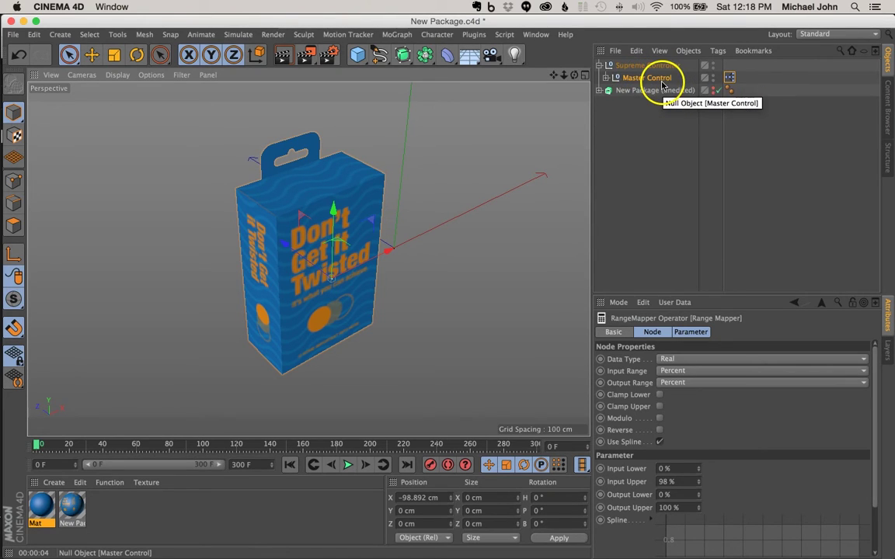
left_click(239, 35)
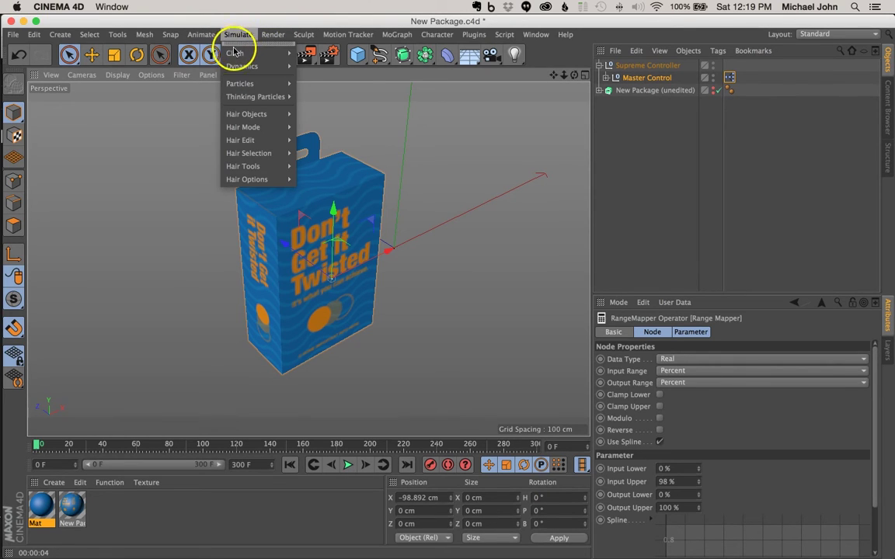
mouse_move(233, 53)
left_click(332, 58)
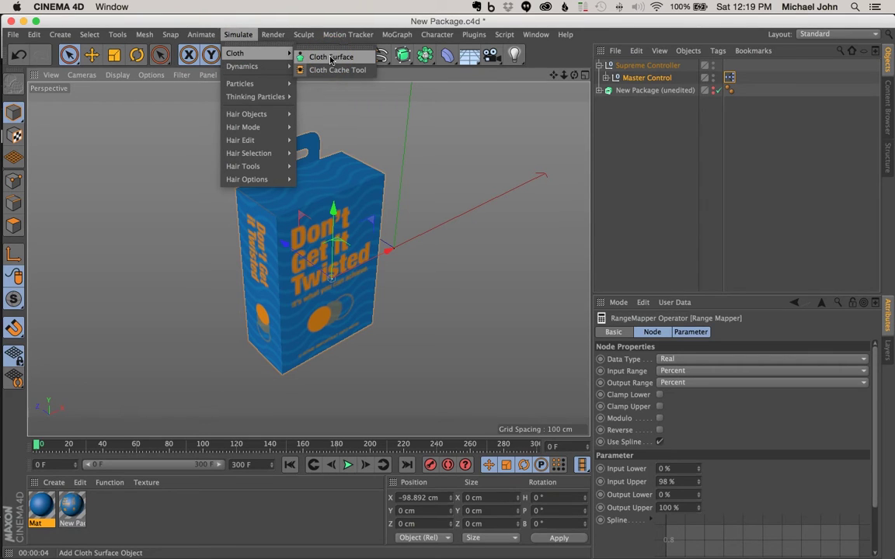
left_click(331, 59)
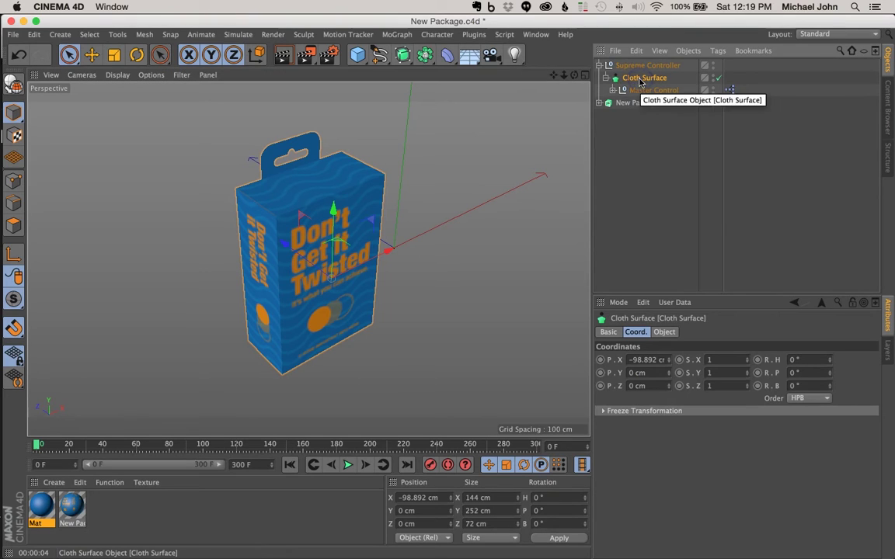
Set the Cloth Surface Thickness to 1 cm
left_click_drag(626, 86, 655, 83)
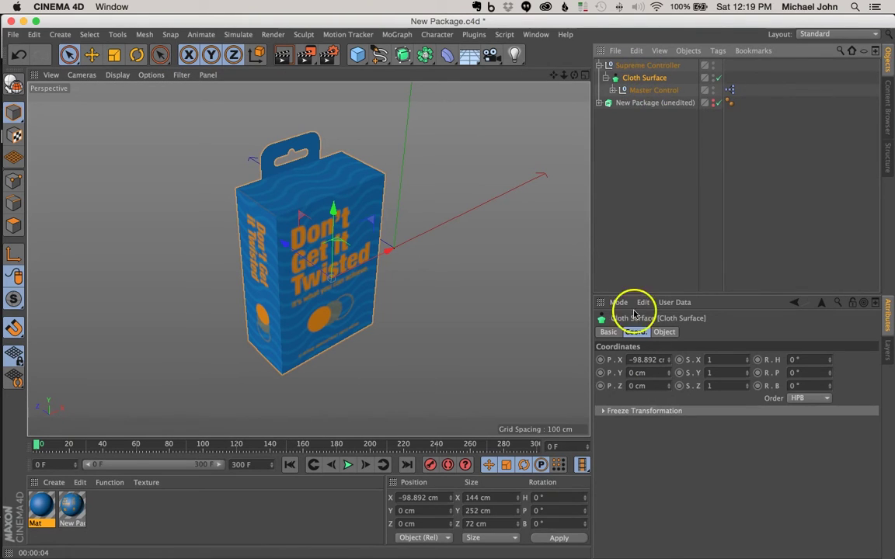
left_click(664, 331)
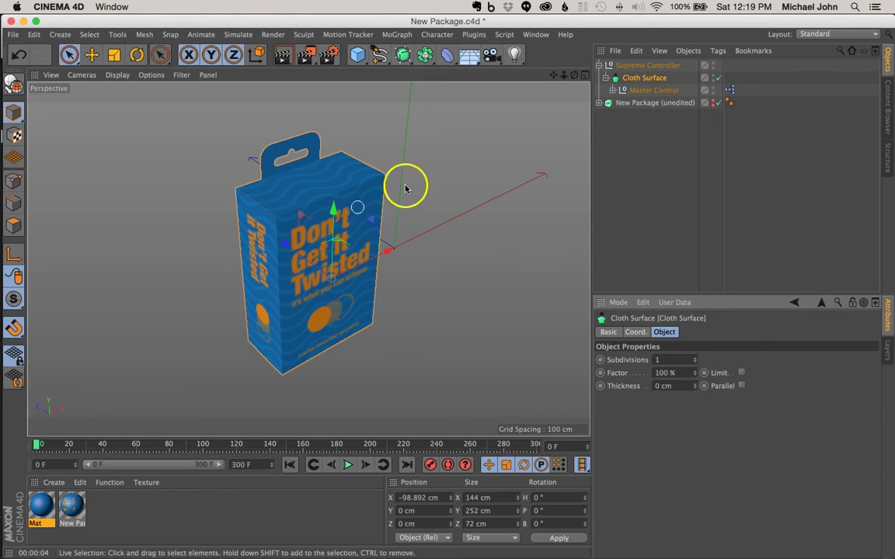
left_click_drag(564, 78, 357, 144)
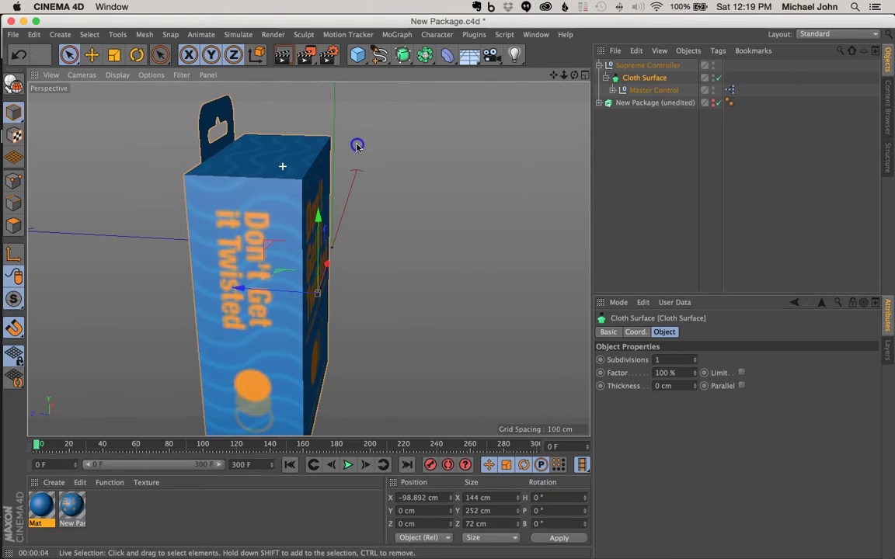
left_click(694, 389)
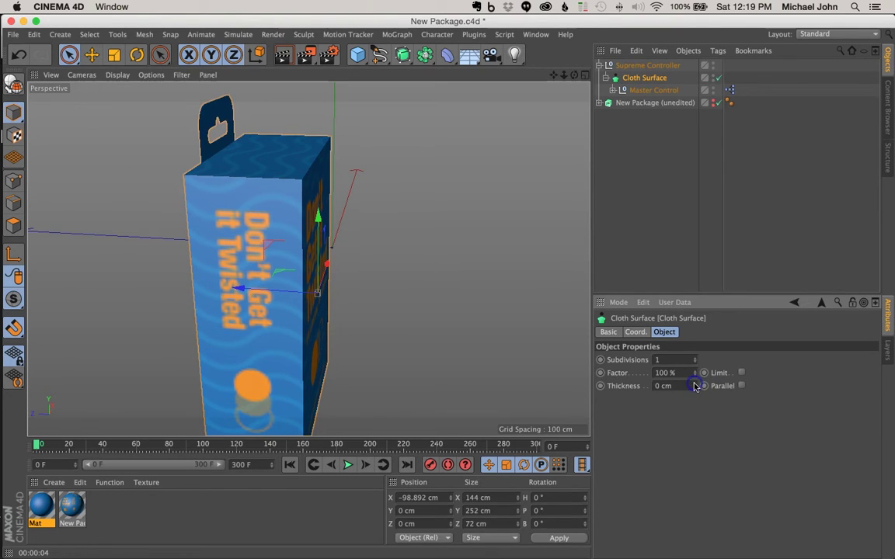
left_click(695, 384)
Deselect everything and orbit close to inspect the thickened back panel
left_click_drag(240, 260, 353, 274, "alt")
left_click(594, 202)
left_click_drag(221, 221, 190, 204, "alt")
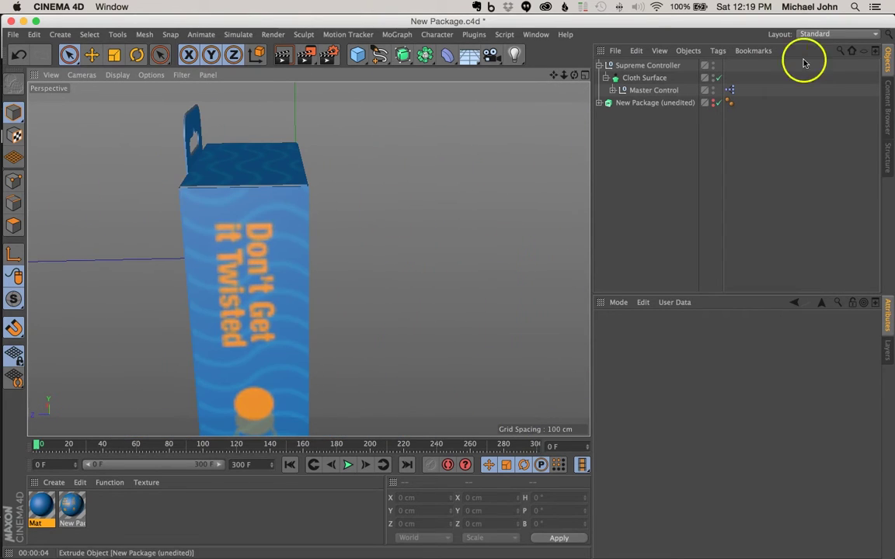
Change the Cloth Surface Thickness to -1 cm
left_click(637, 78)
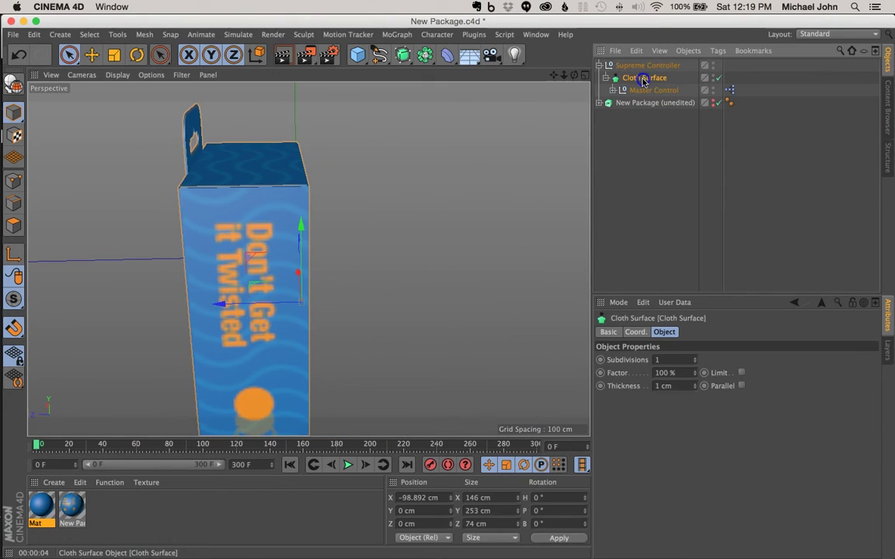
left_click(694, 389)
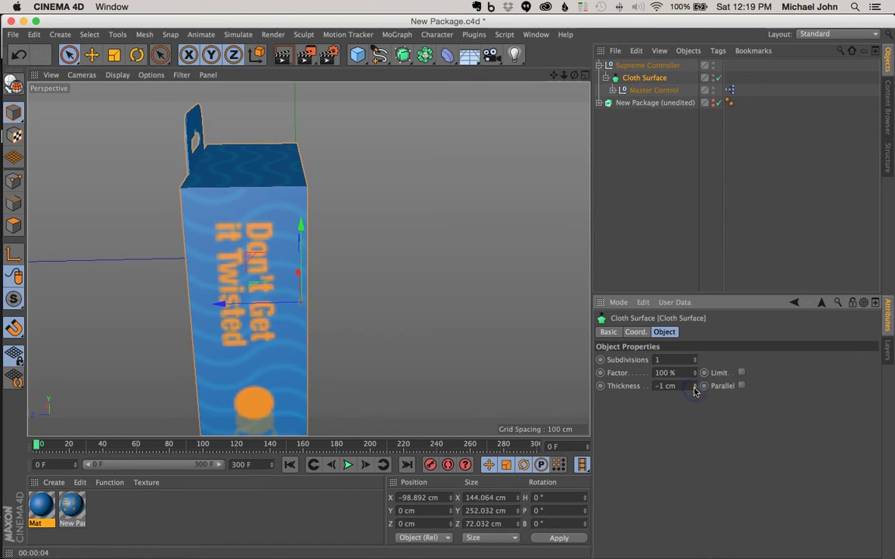
left_click_drag(296, 208, 150, 260, "alt")
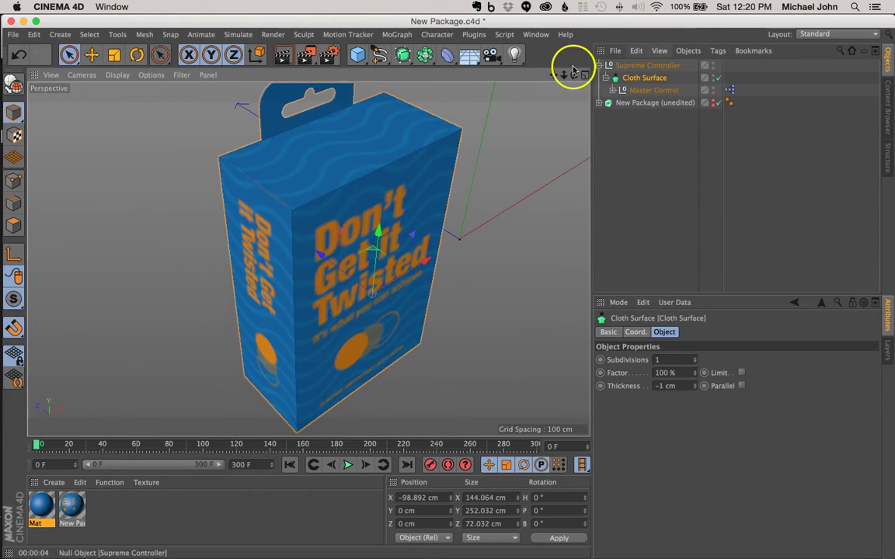
Pan and orbit around the package to view its back with the hanger tab
left_click_drag(553, 76, 449, 289)
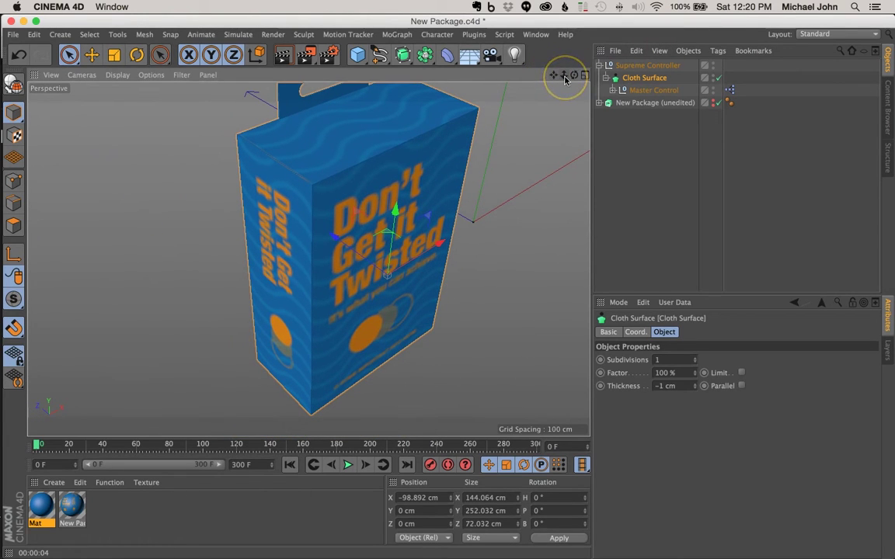
scroll(282, 165, "up", 5)
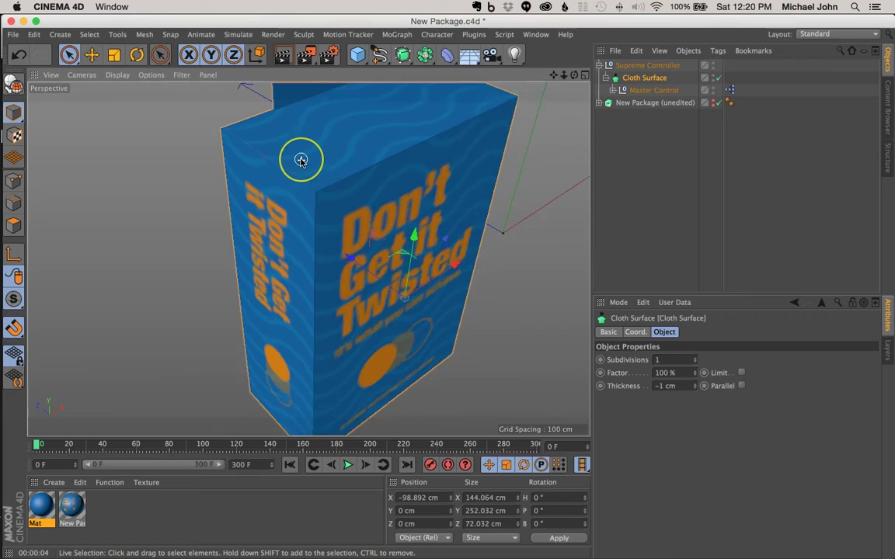
scroll(284, 210, "down", 4)
left_click_drag(287, 207, 313, 205, "alt")
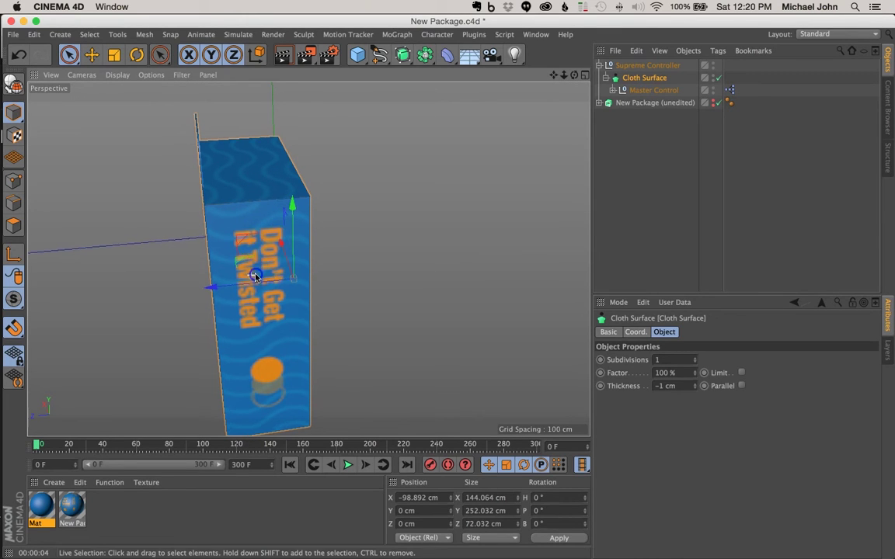
left_click_drag(256, 254, 135, 289, "alt")
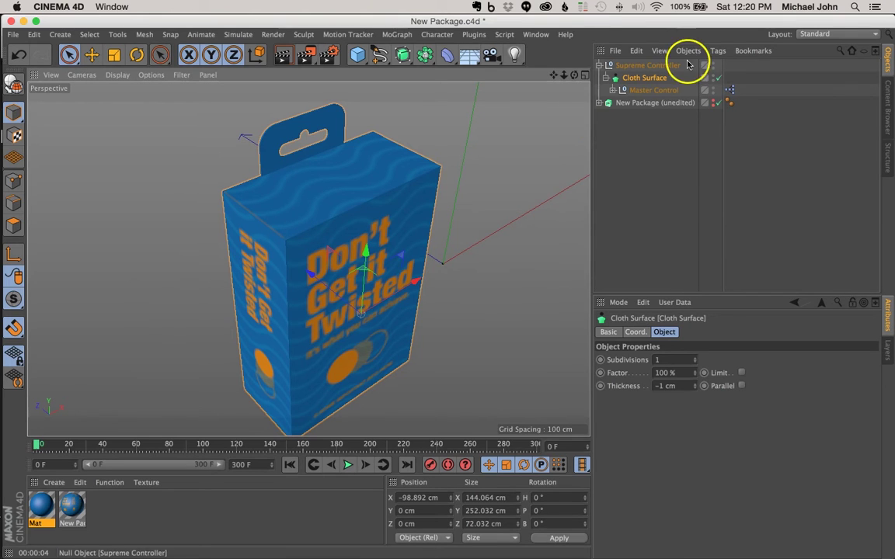
Expand Master Control and test-move the Right Bottom Fold panel out along X
left_click(612, 90)
left_click(647, 103)
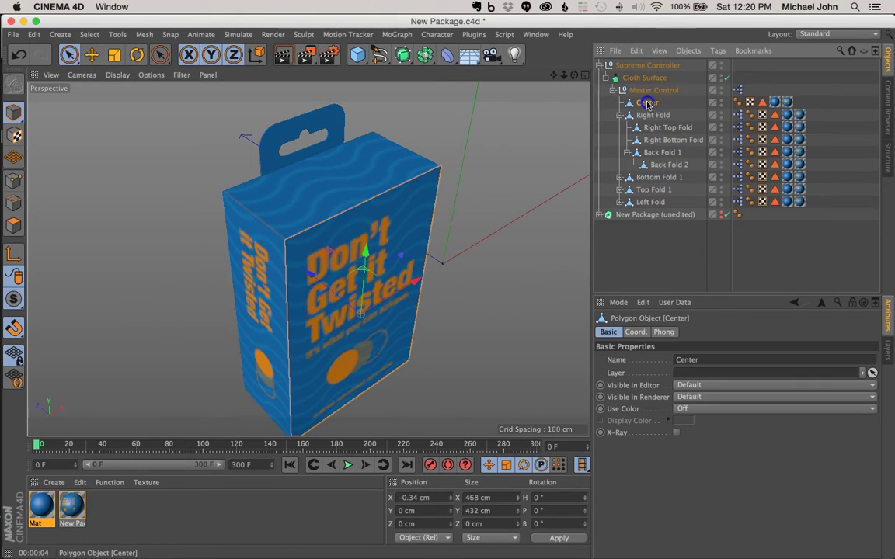
left_click(650, 114)
left_click(670, 140)
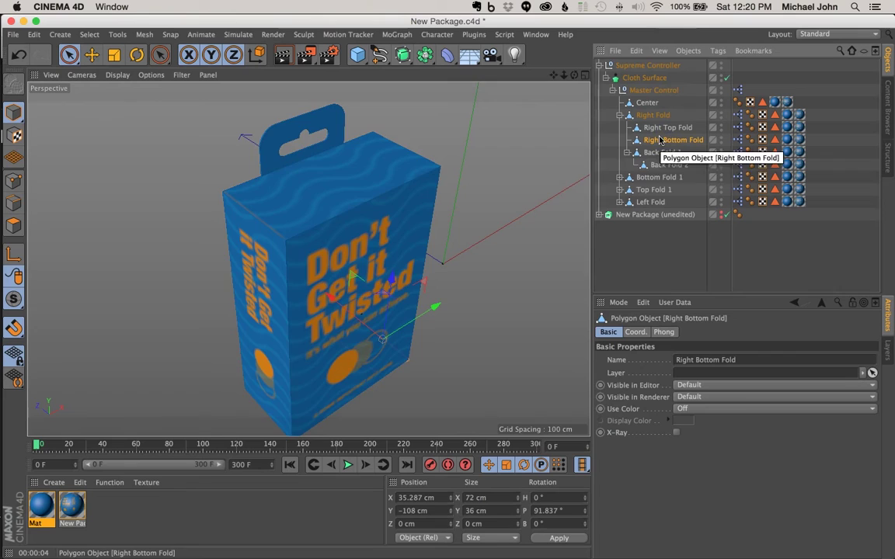
left_click_drag(402, 295, 343, 309)
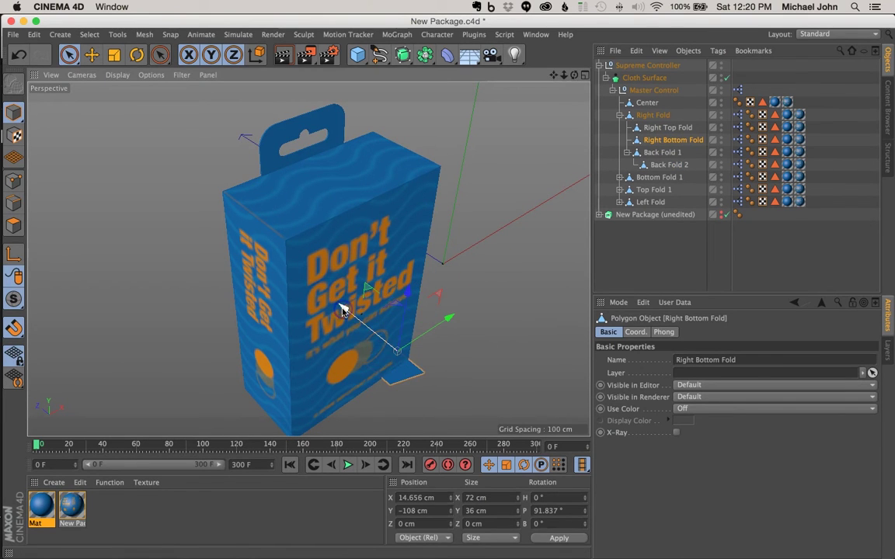
left_click_drag(380, 272, 466, 194, "alt")
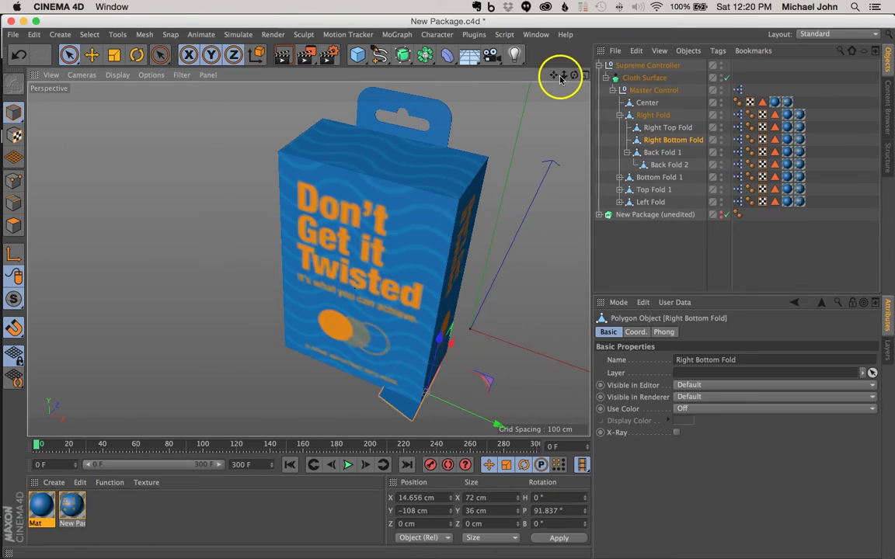
left_click_drag(560, 78, 435, 275)
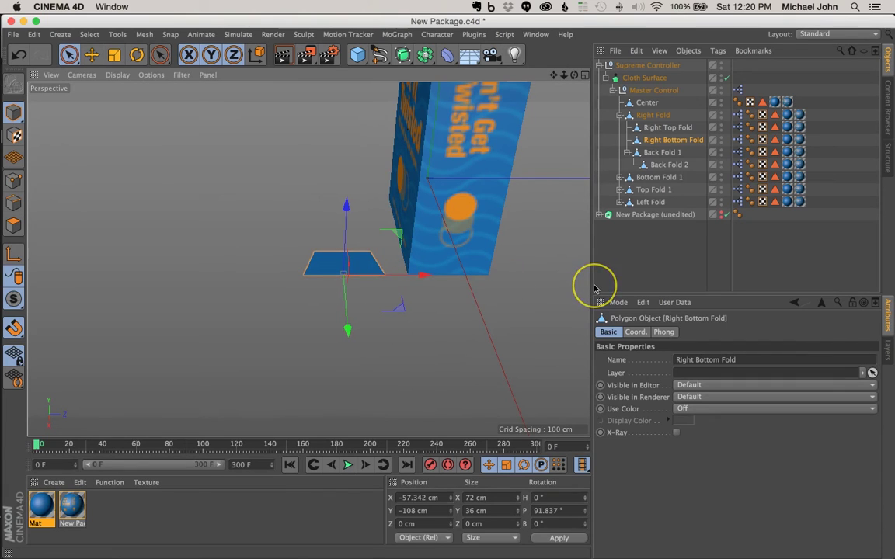
Undo the move, returning Right Bottom Fold to X 35.287 cm, and clear the selection
key("super+z")
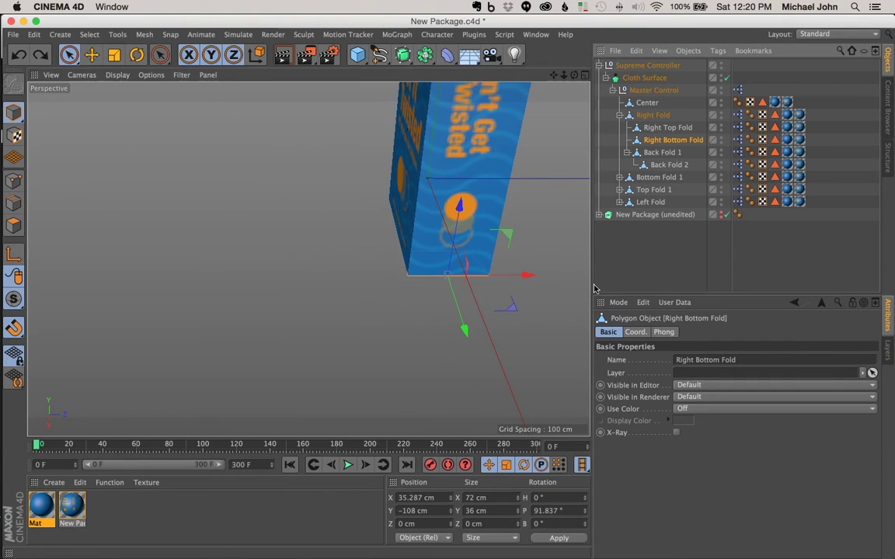
left_click_drag(536, 90, 529, 109, "alt")
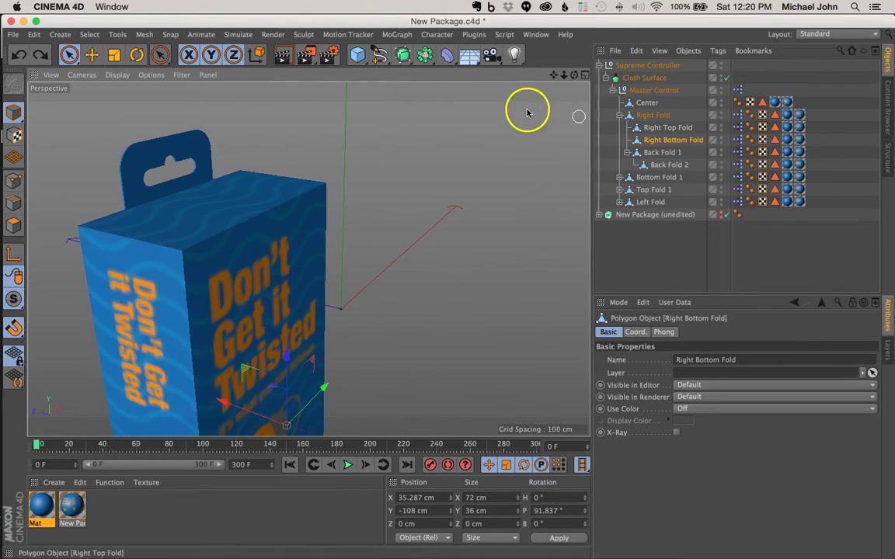
left_click_drag(563, 76, 505, 104)
left_click(681, 243)
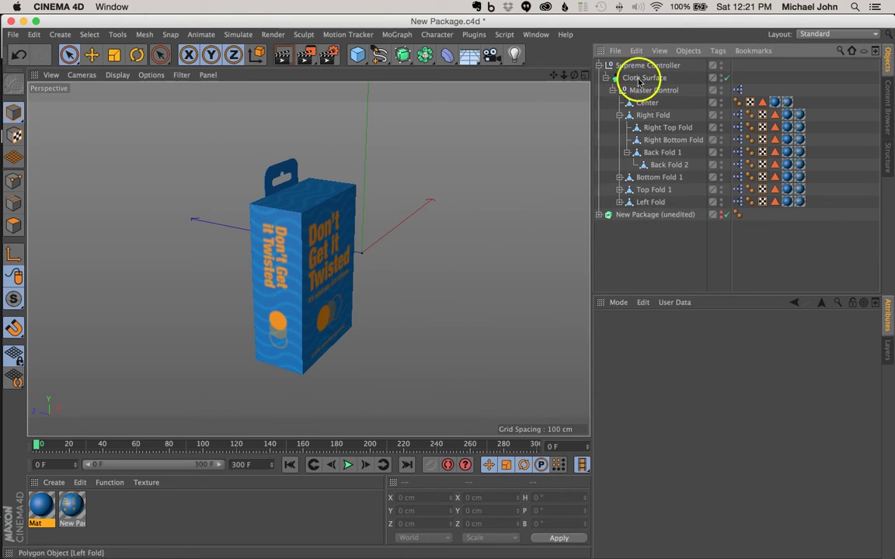
Return the Cloth Surface Thickness to 1 cm and render a preview of the box
left_click(642, 78)
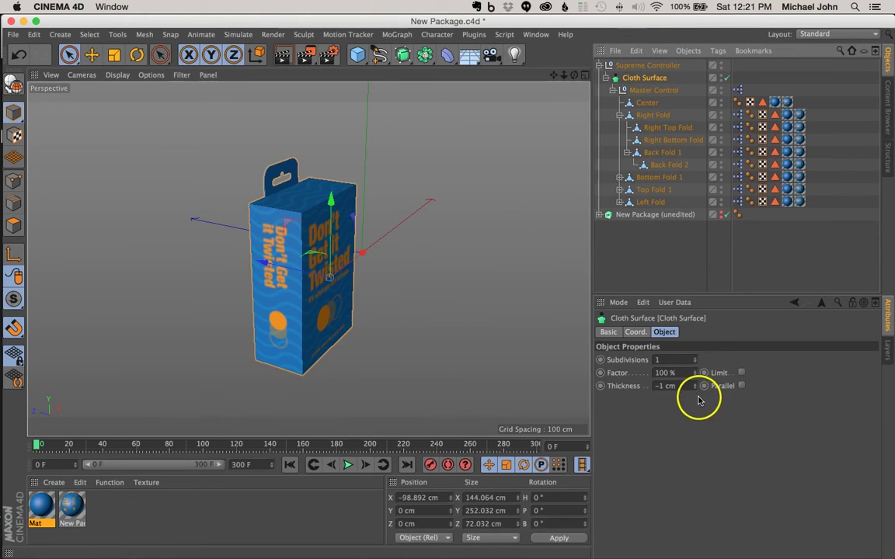
left_click_drag(695, 387, 695, 381)
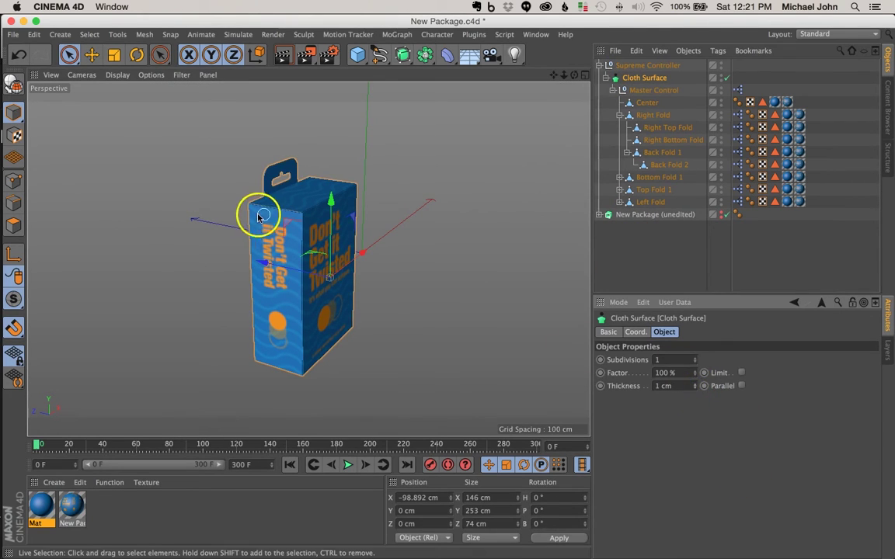
scroll(298, 223, "up", 3)
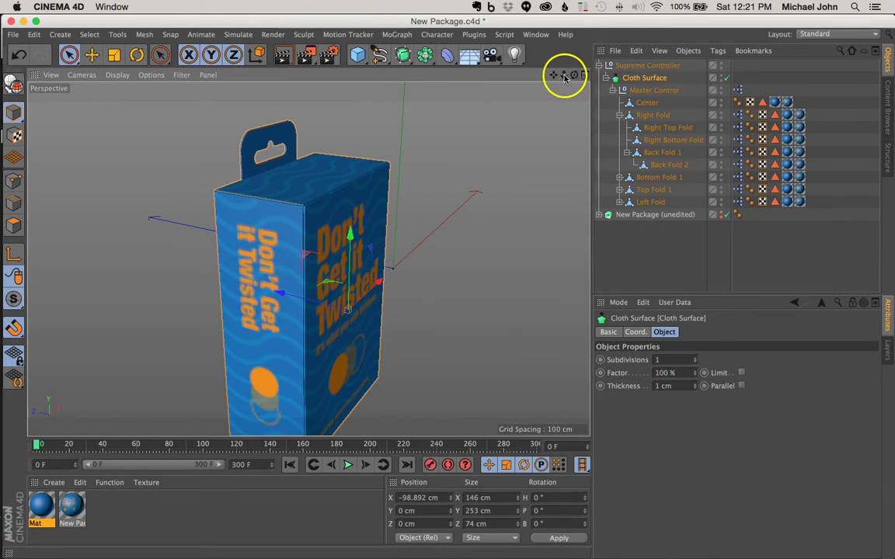
left_click_drag(396, 205, 420, 214, "alt")
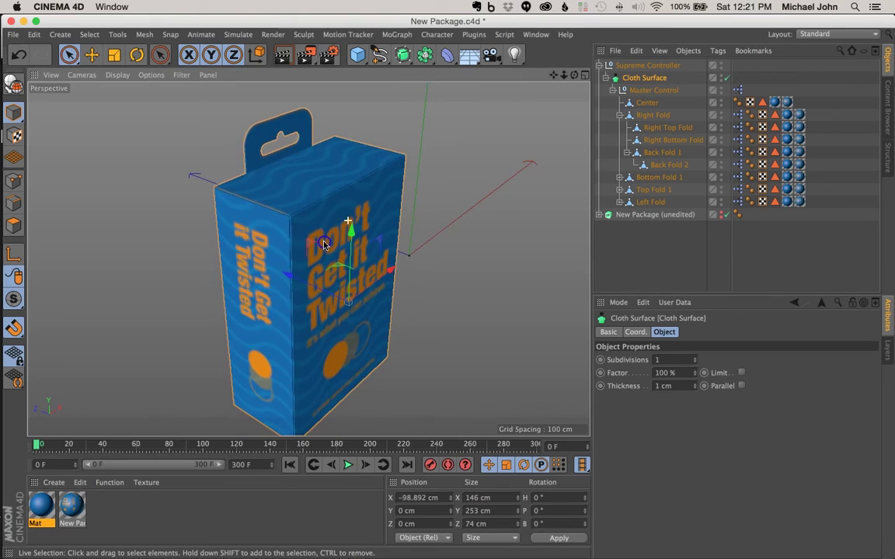
key("ctrl+r")
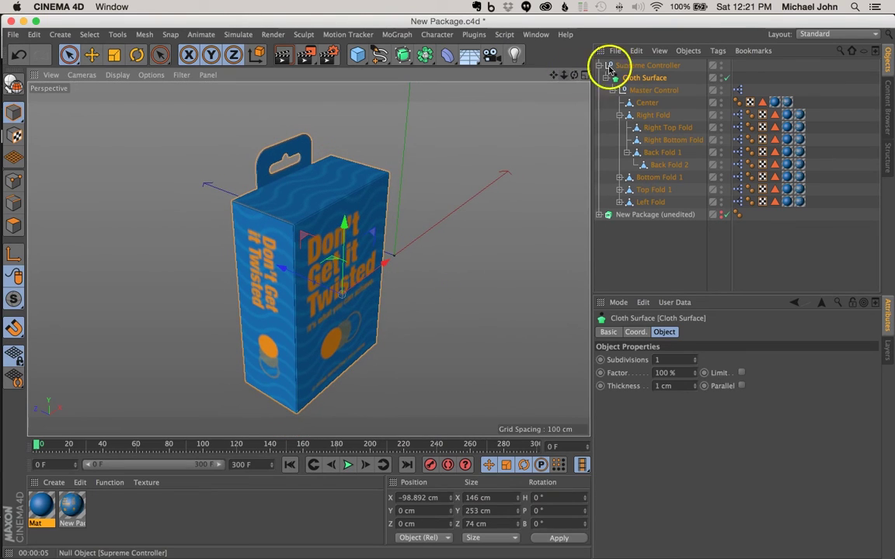
left_click(623, 66)
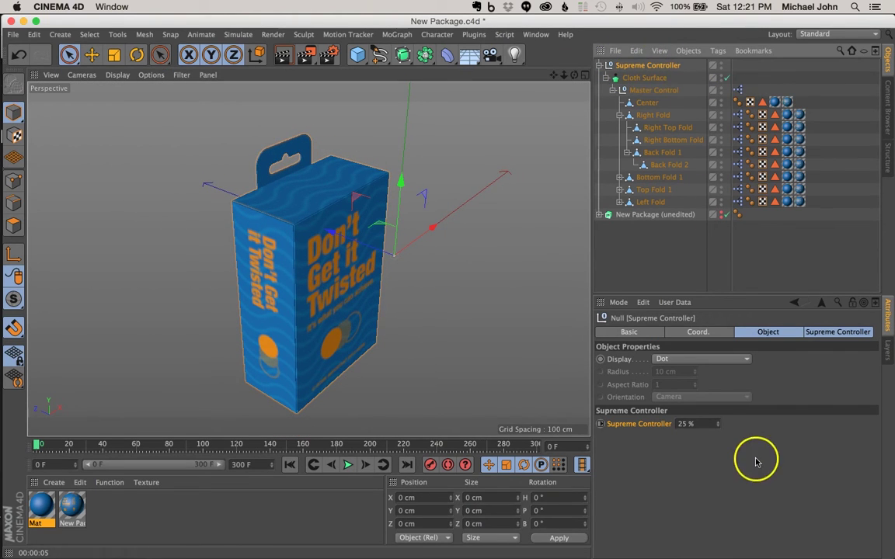
left_click(719, 427)
left_click_drag(718, 426, 719, 426)
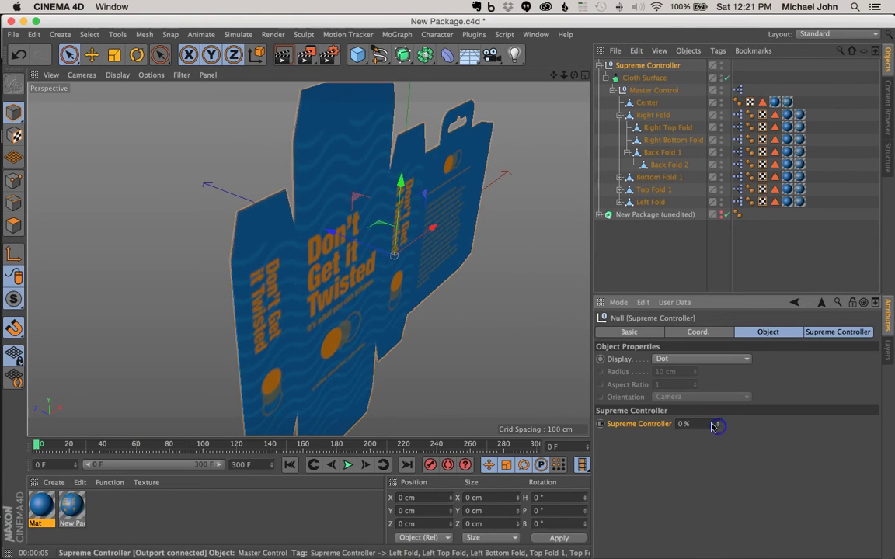
left_click_drag(339, 270, 555, 406, "alt")
left_click(687, 423)
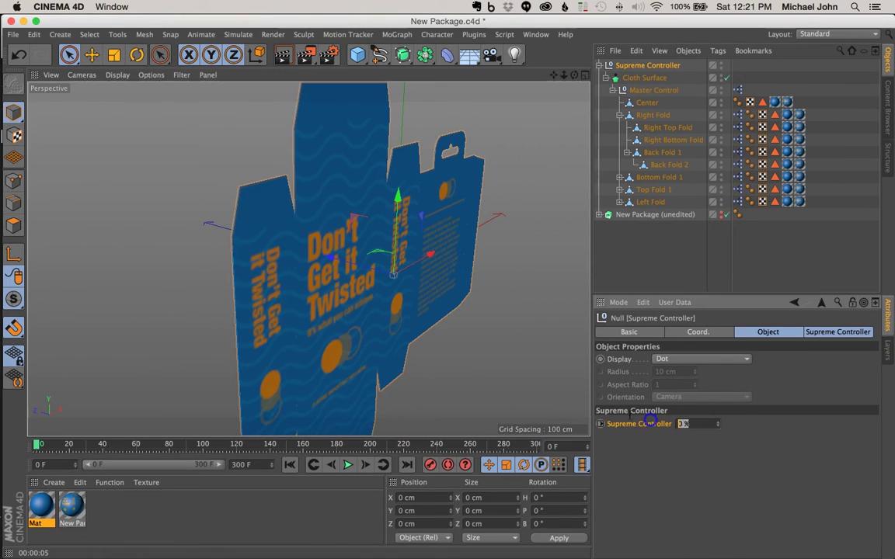
key("Return")
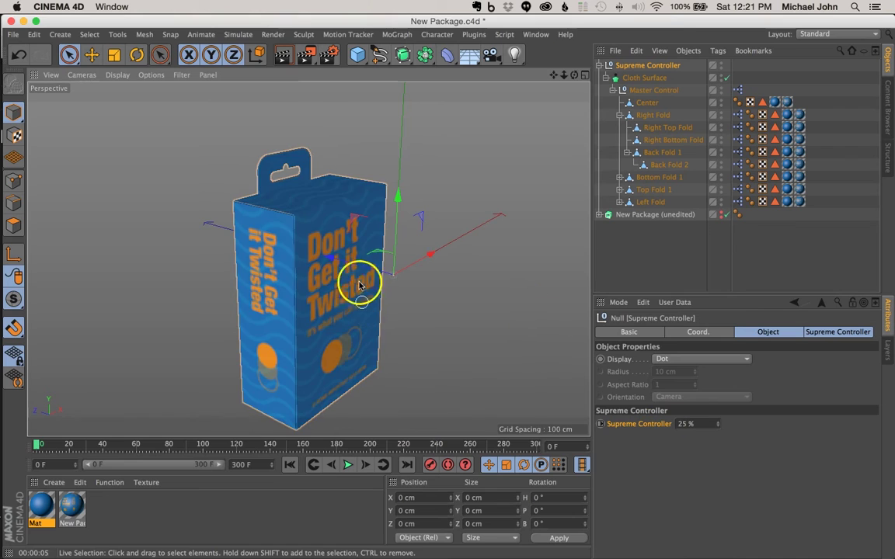
left_click_drag(359, 219, 523, 143, "alt")
left_click_drag(556, 77, 563, 52)
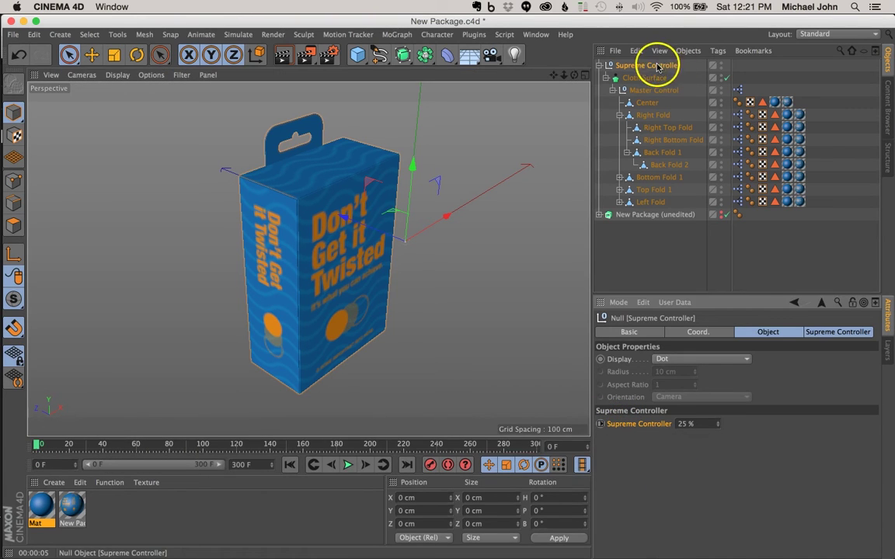
Keyframe the Supreme Controller at 25 % on frame 0
left_click(842, 334)
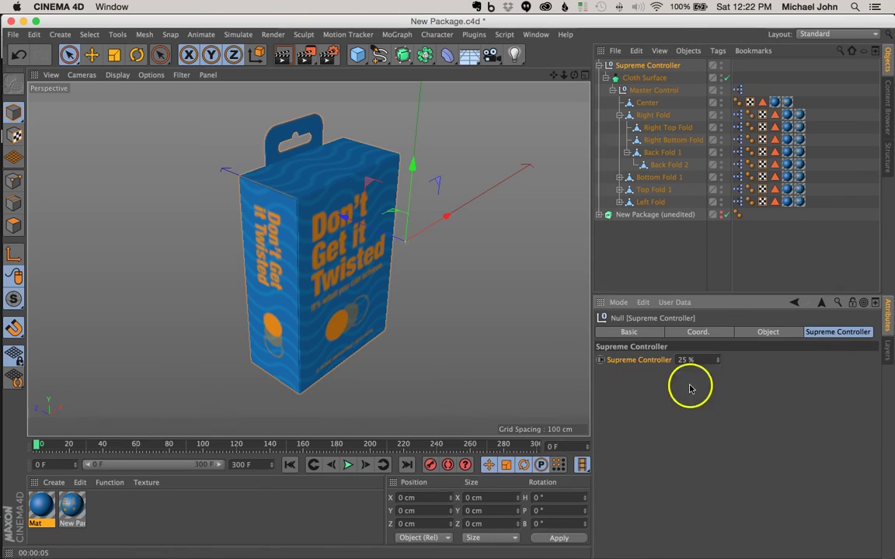
right_click(600, 362)
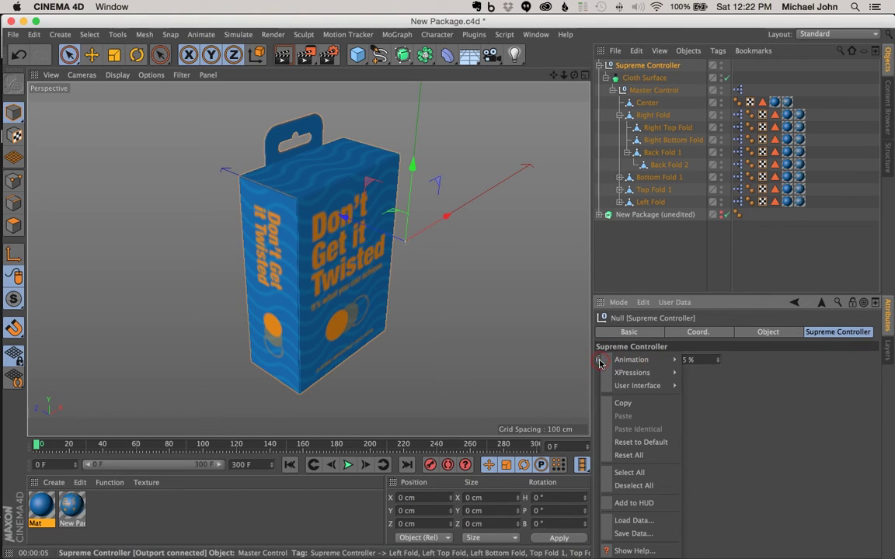
left_click(638, 361)
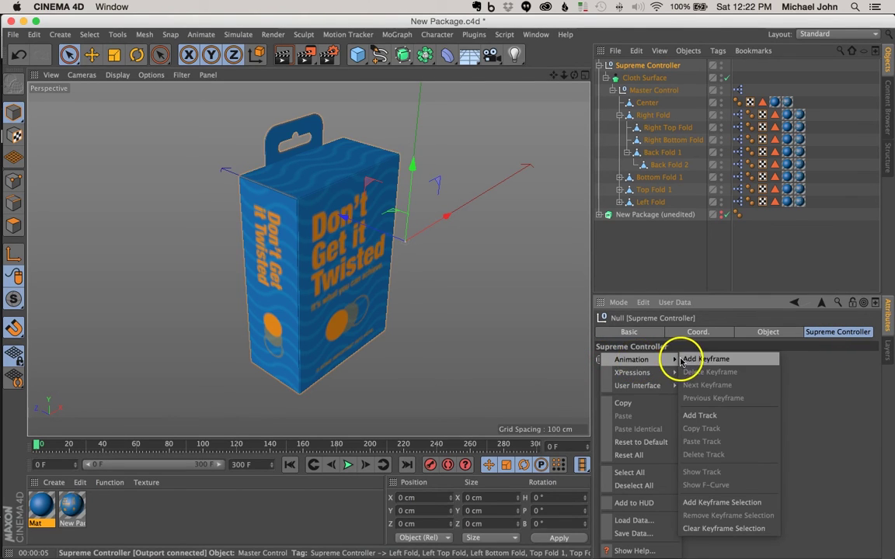
left_click(685, 359)
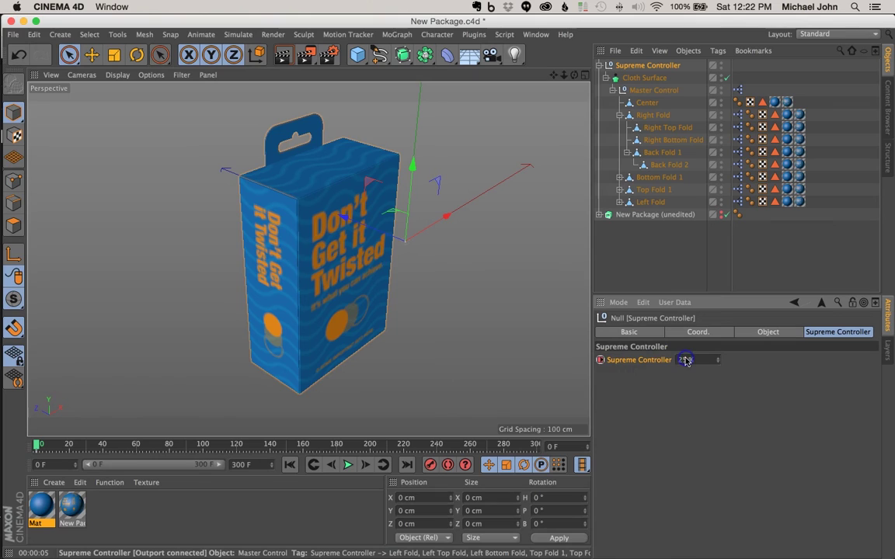
At frame 100, set the Supreme Controller to 0 % and keyframe it
left_click(202, 444)
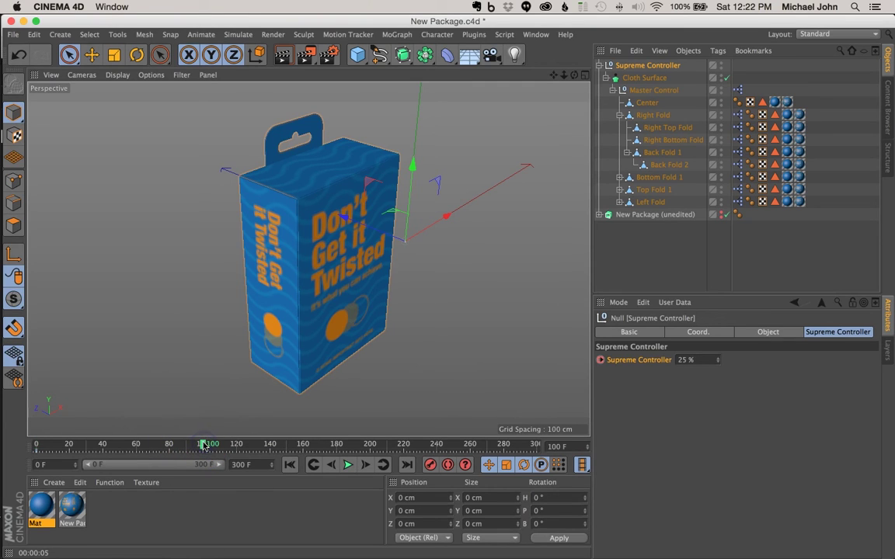
double_click(689, 360)
type("0")
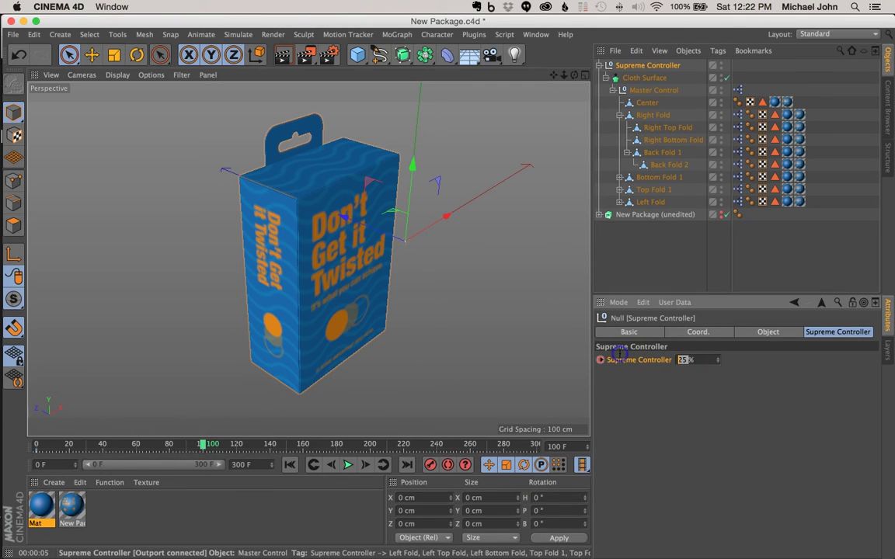
key("Return")
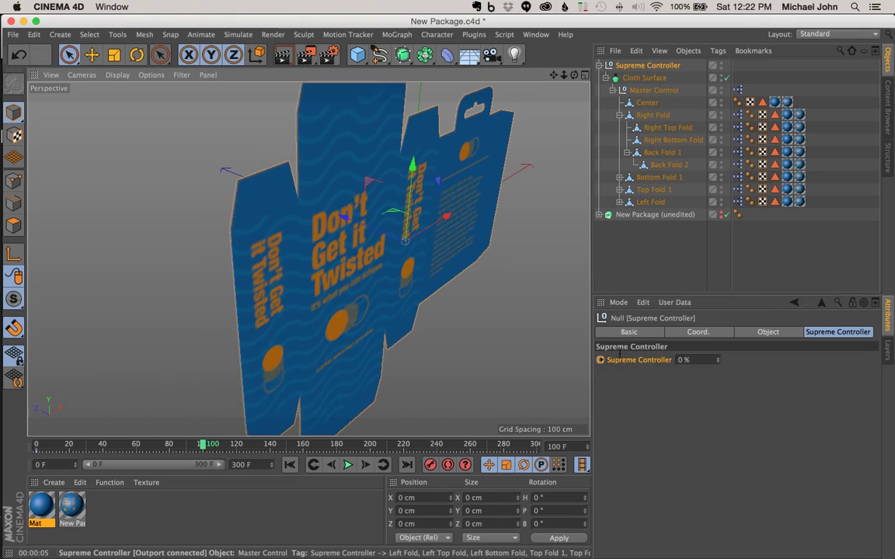
left_click(599, 361)
right_click(599, 362)
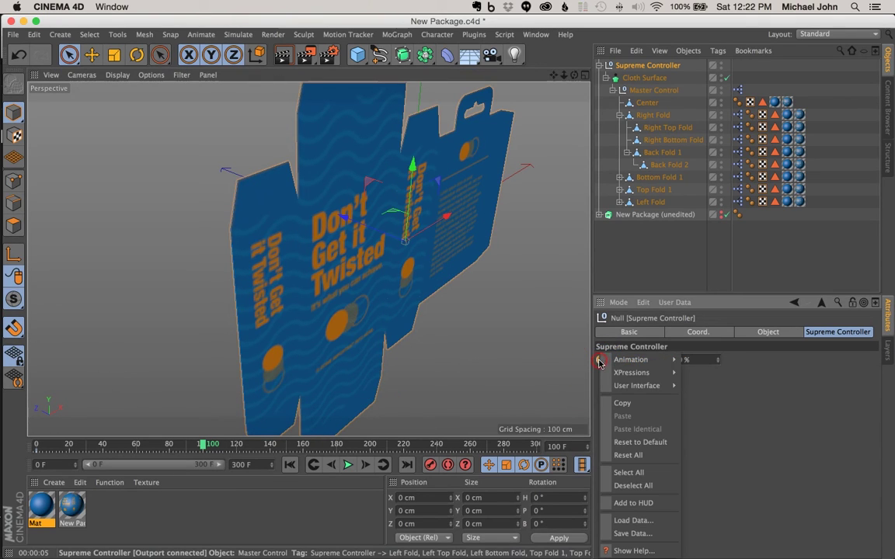
mouse_move(650, 361)
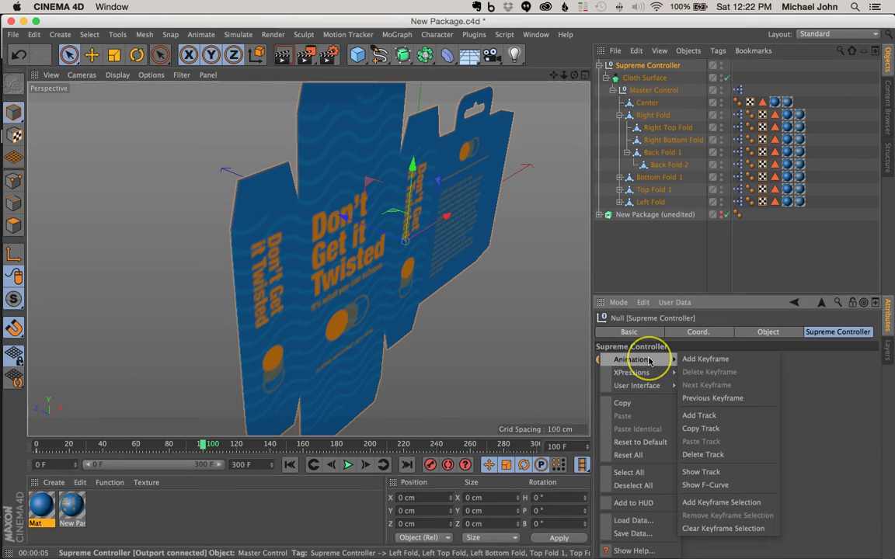
left_click(692, 358)
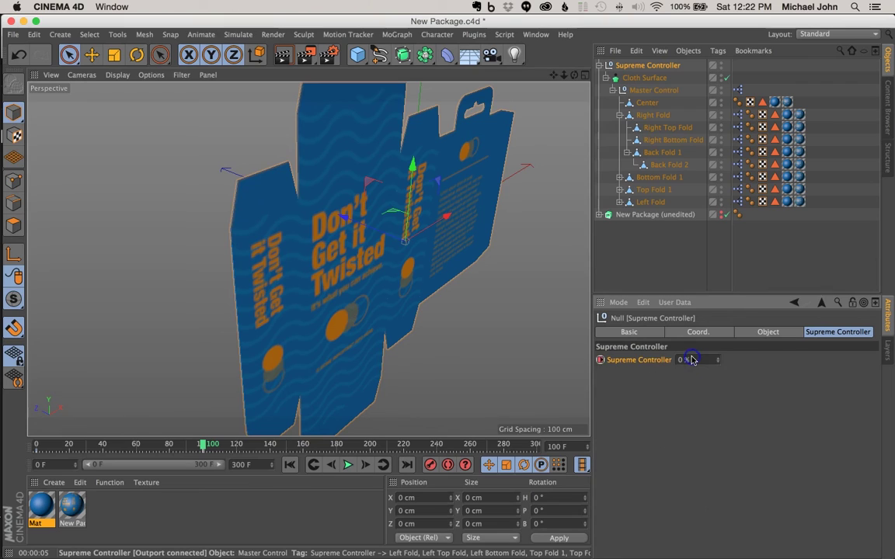
Play the animation from the start to watch the box unfold
left_click(289, 464)
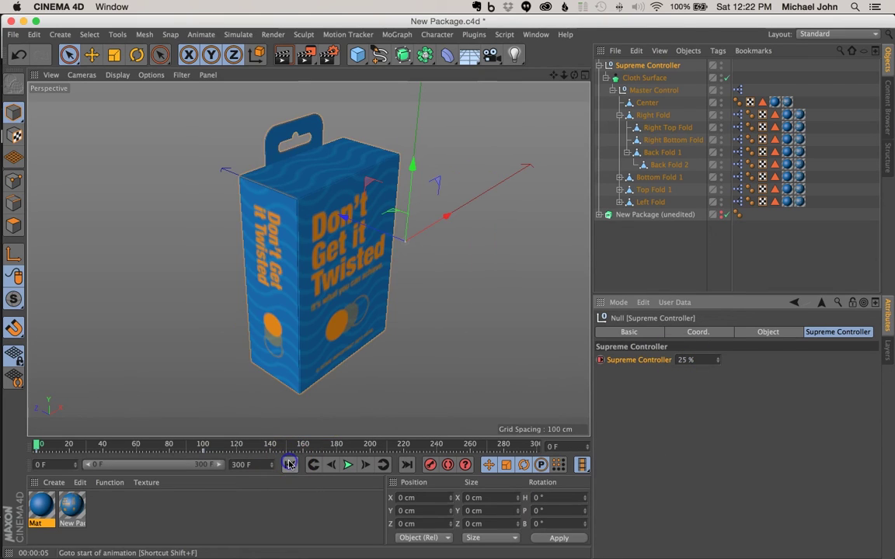
left_click(348, 465)
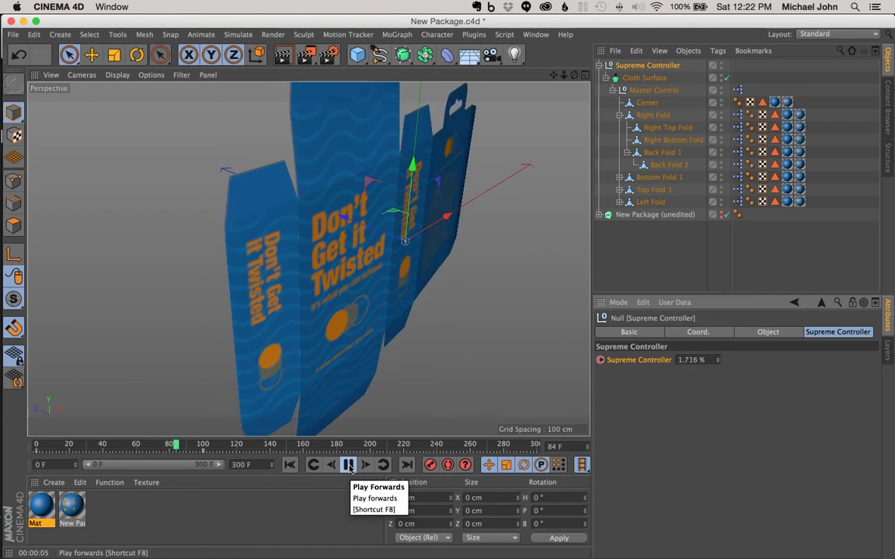
left_click(349, 465)
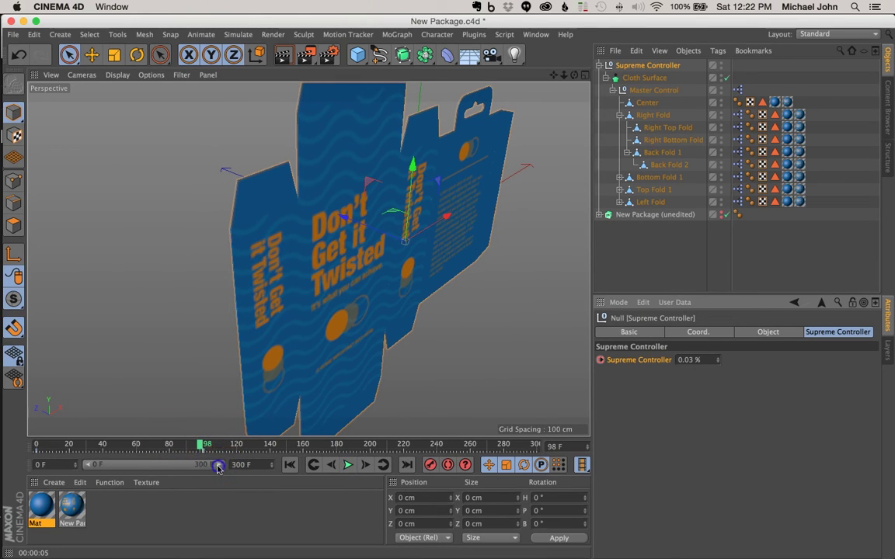
Shorten the timeline to 168 F and move the 0 % key to frame 30
left_click_drag(218, 467, 165, 465)
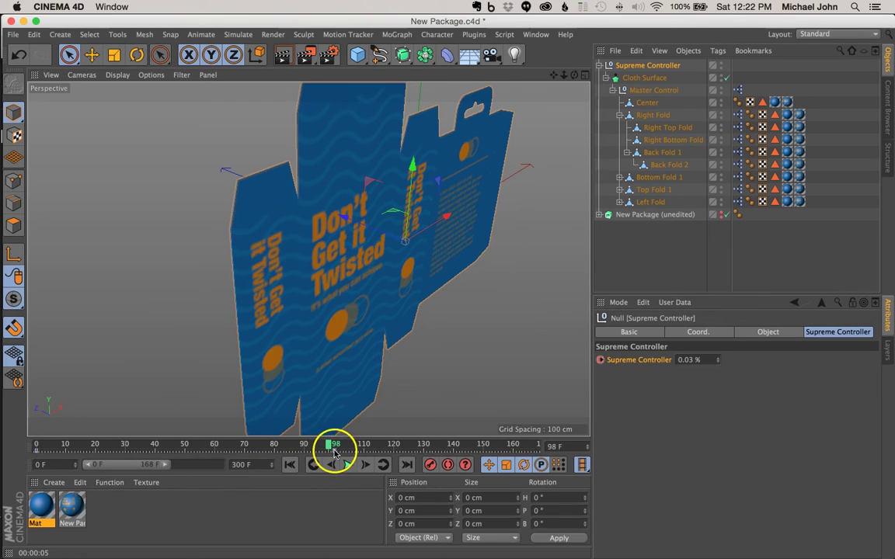
left_click_drag(333, 453, 125, 457)
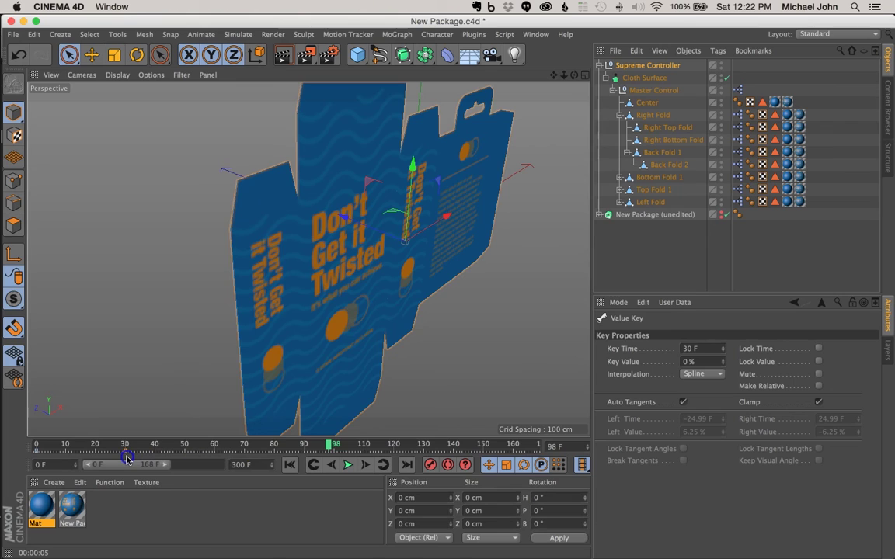
left_click(329, 444)
Replay the faster unfold from frame 0, stopping at frame 43
left_click_drag(330, 444, 28, 454)
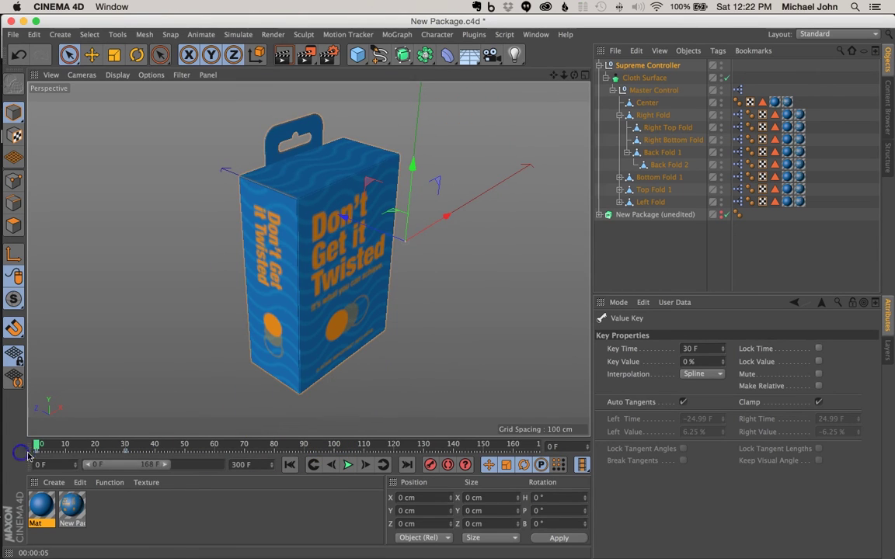
left_click(349, 464)
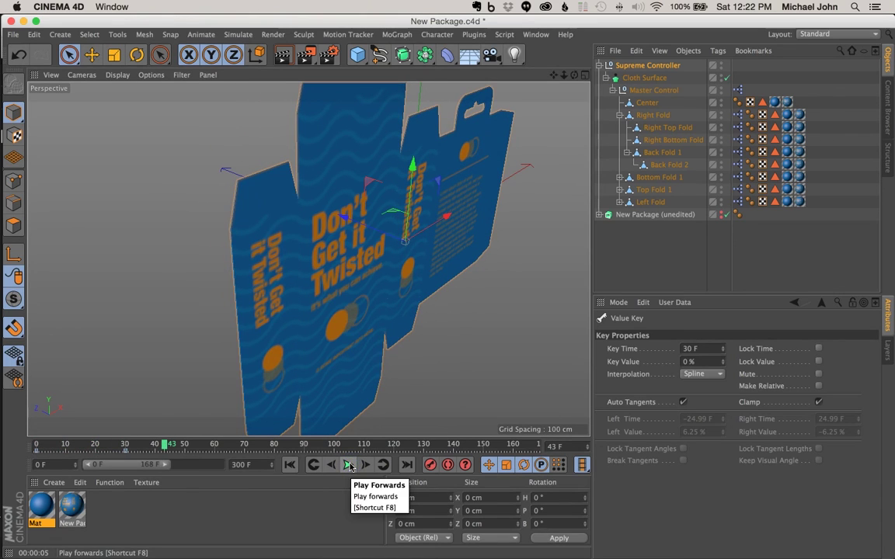
left_click(348, 464)
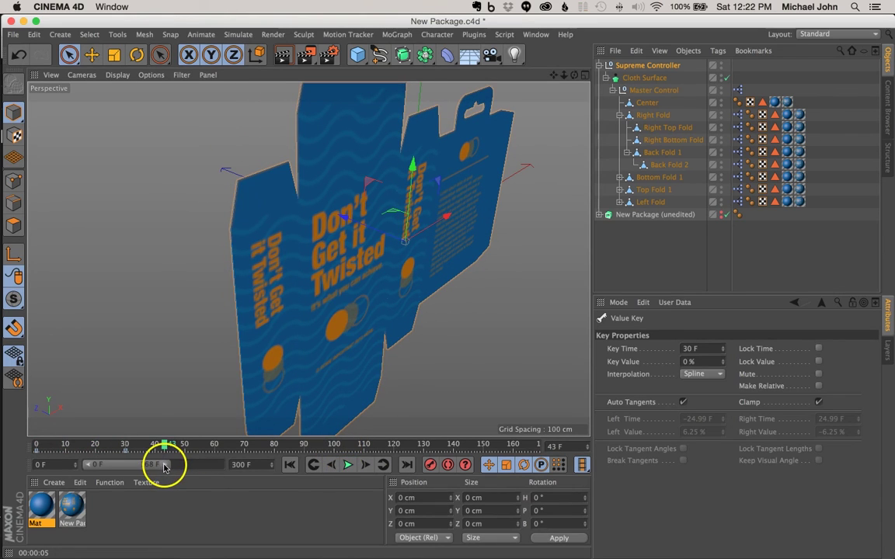
left_click_drag(163, 466, 166, 465)
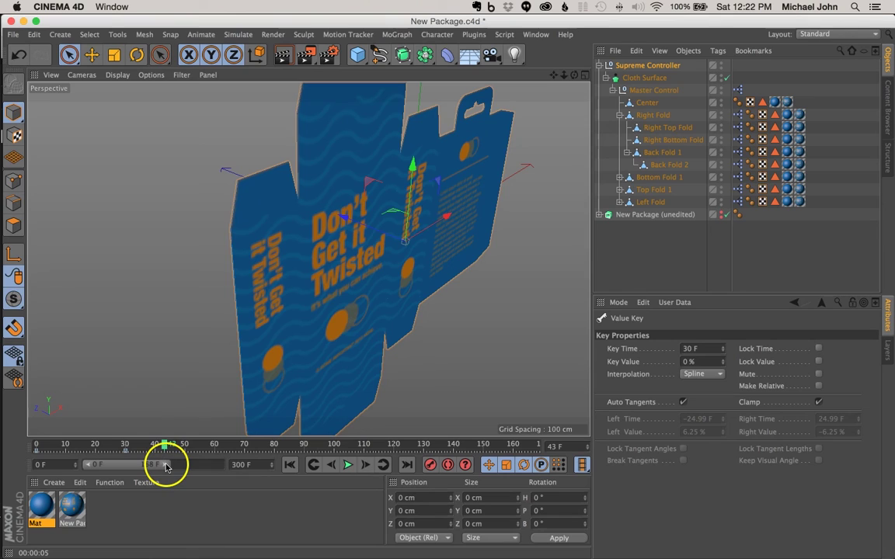
Collapse and select the Supreme Controller, then zoom slightly closer to the flat box
left_click(599, 65)
left_click(662, 66)
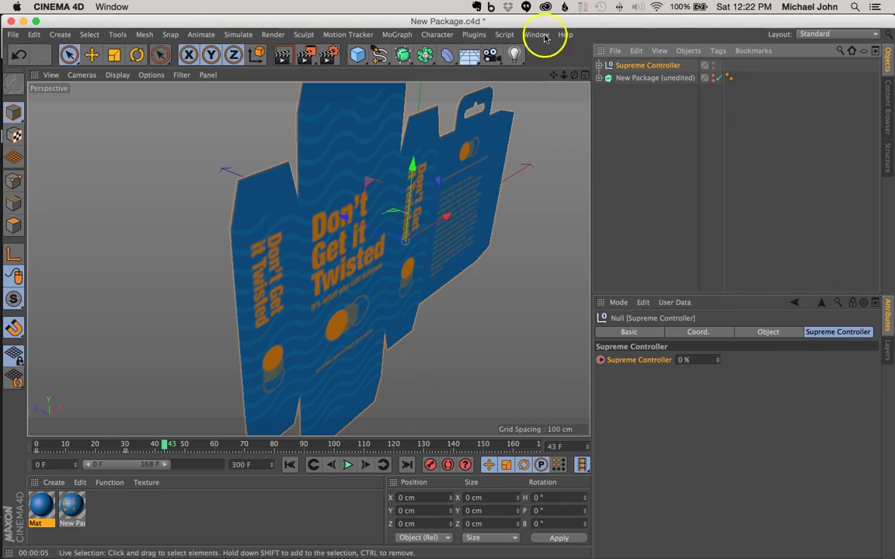
left_click_drag(564, 75, 449, 289)
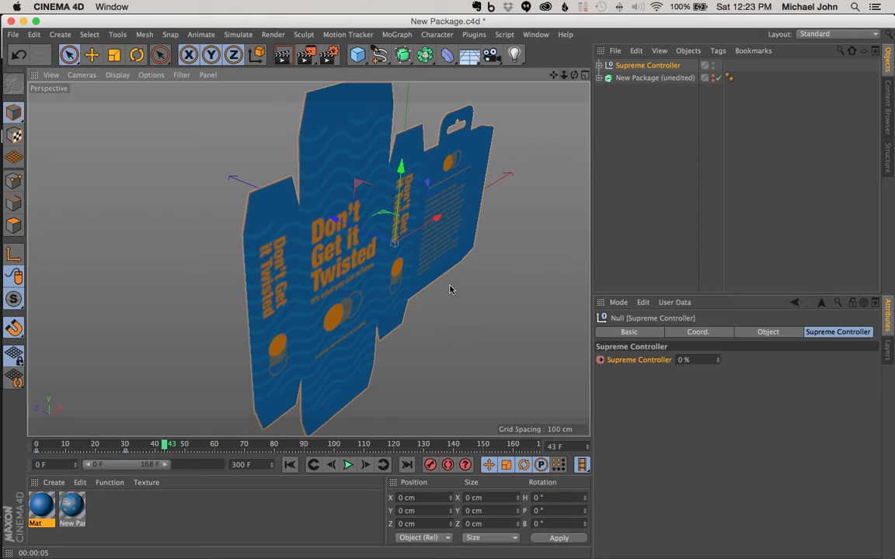
left_click(565, 75)
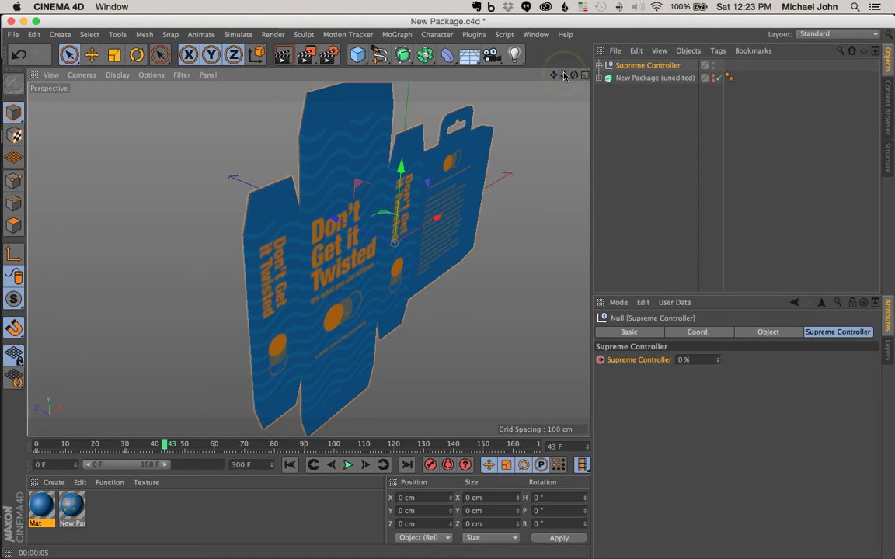